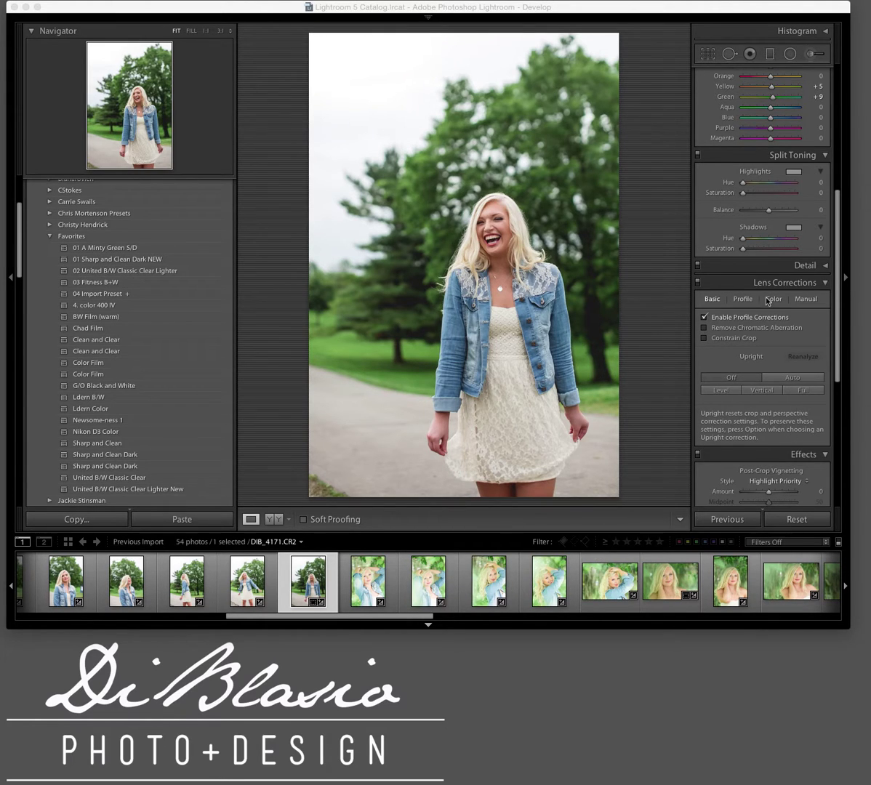
Collapse, re-expand and collapse again the Lens Corrections section of the Develop settings
click(783, 284)
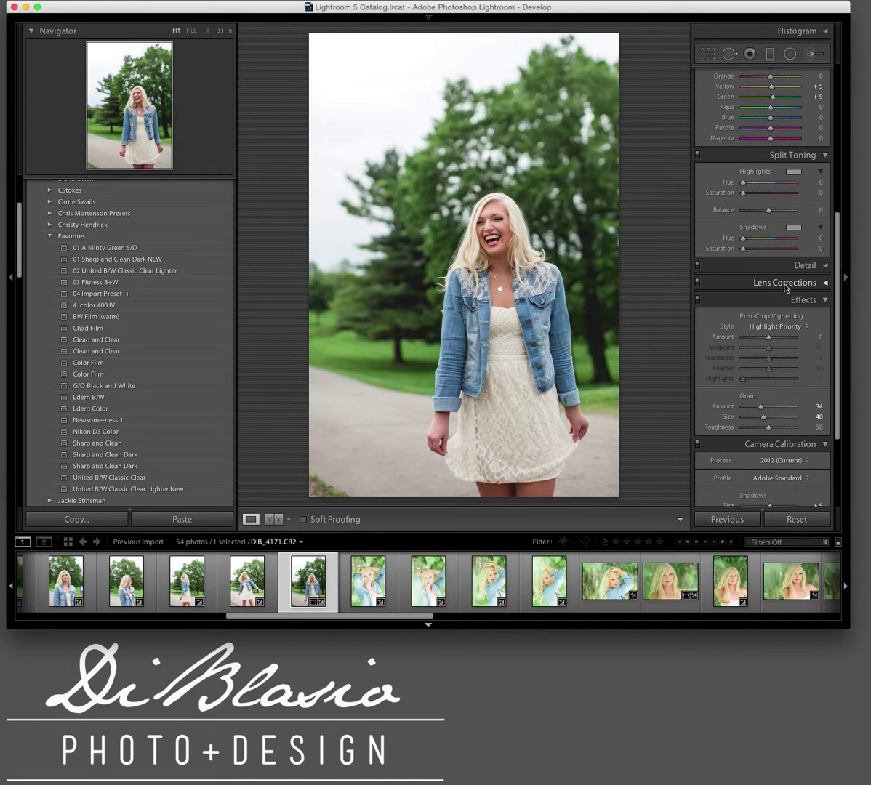
click(784, 283)
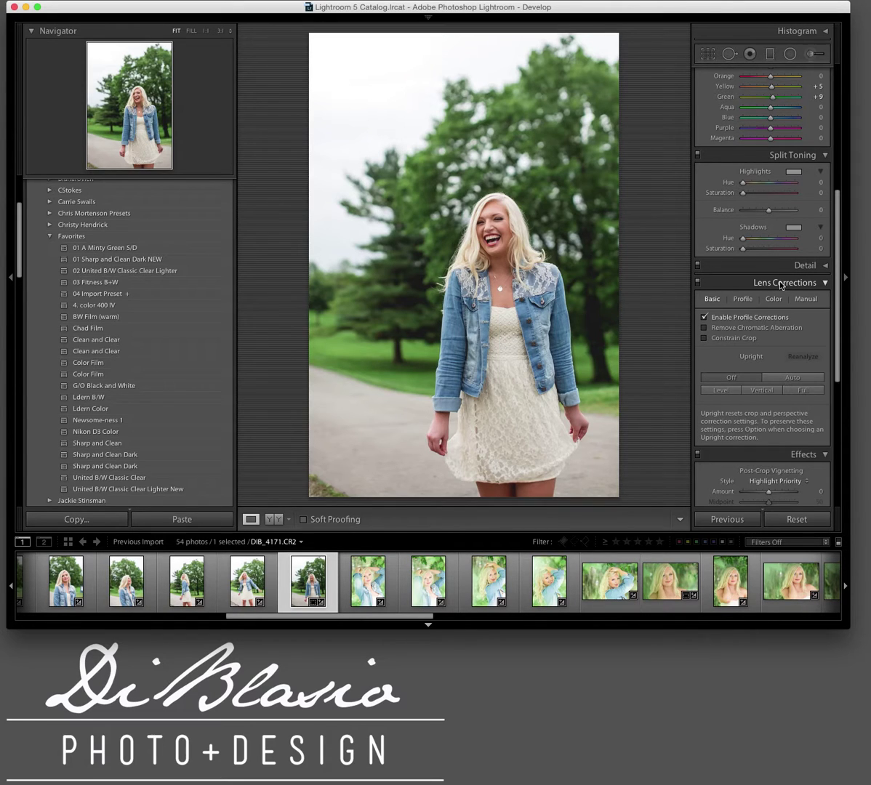
click(784, 284)
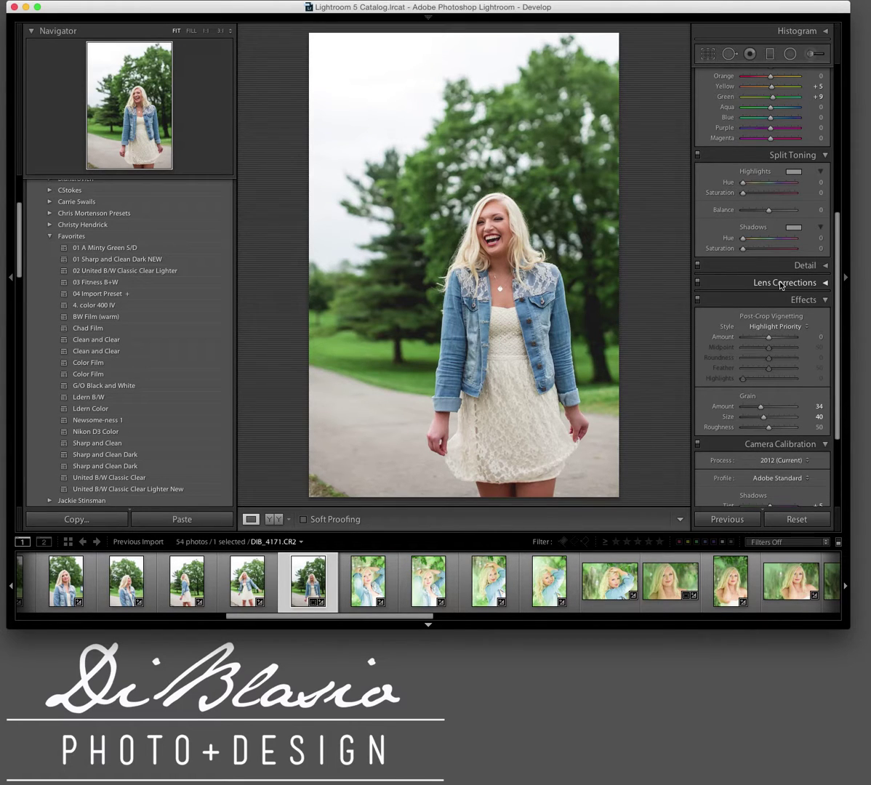
Turn on Solo Mode to collapse every Develop section except Effects, and turn Solo Mode off again
mouse_move(715, 23)
right_click(770, 300)
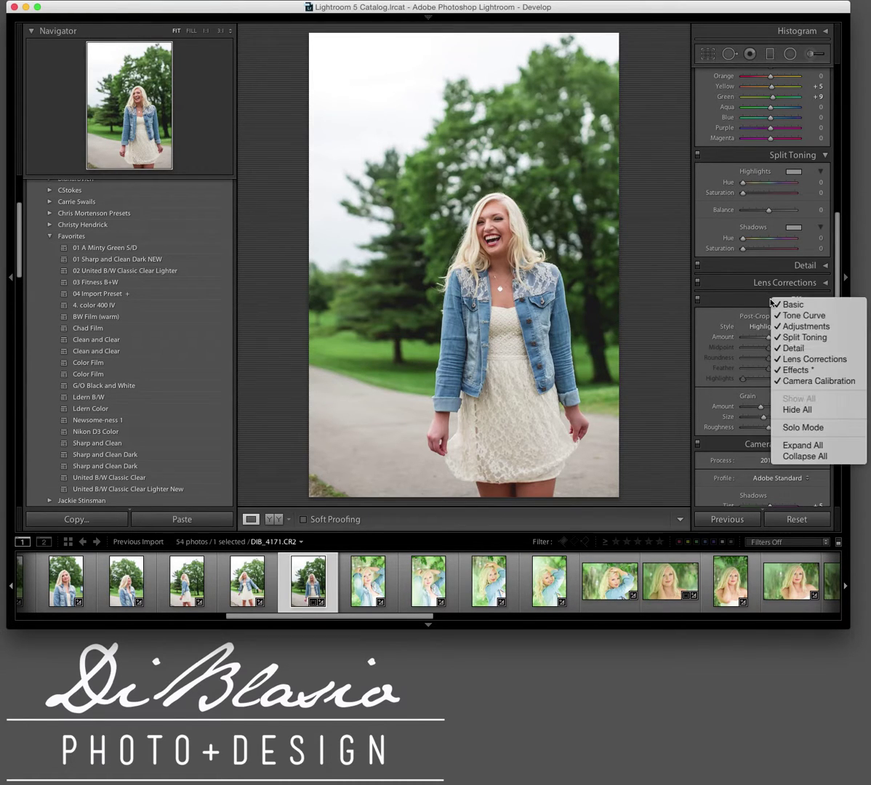
click(815, 431)
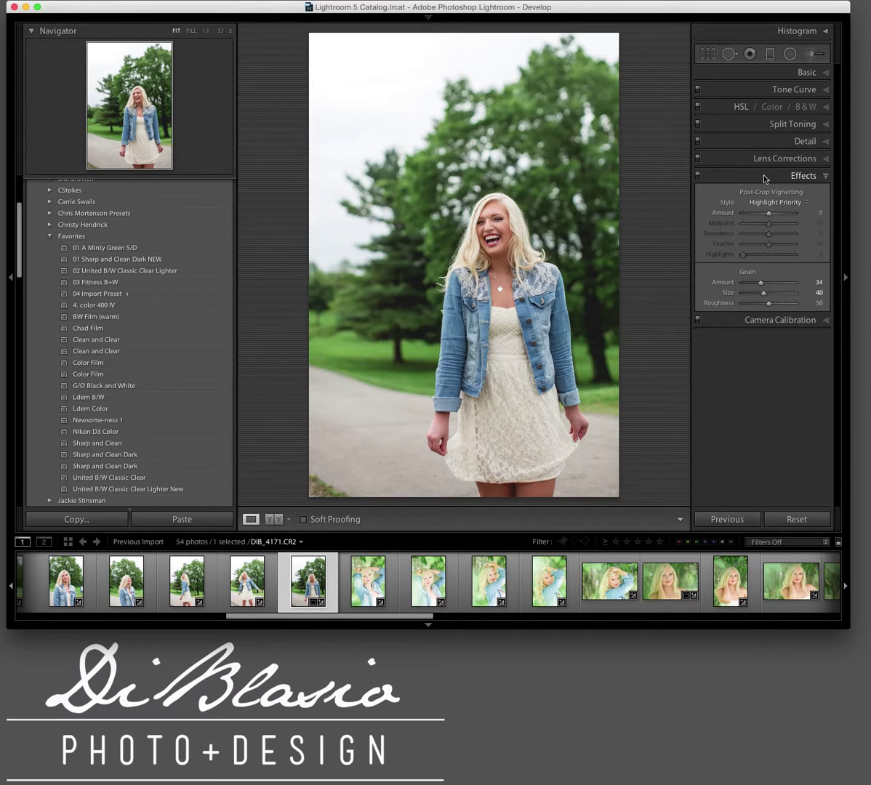
right_click(764, 179)
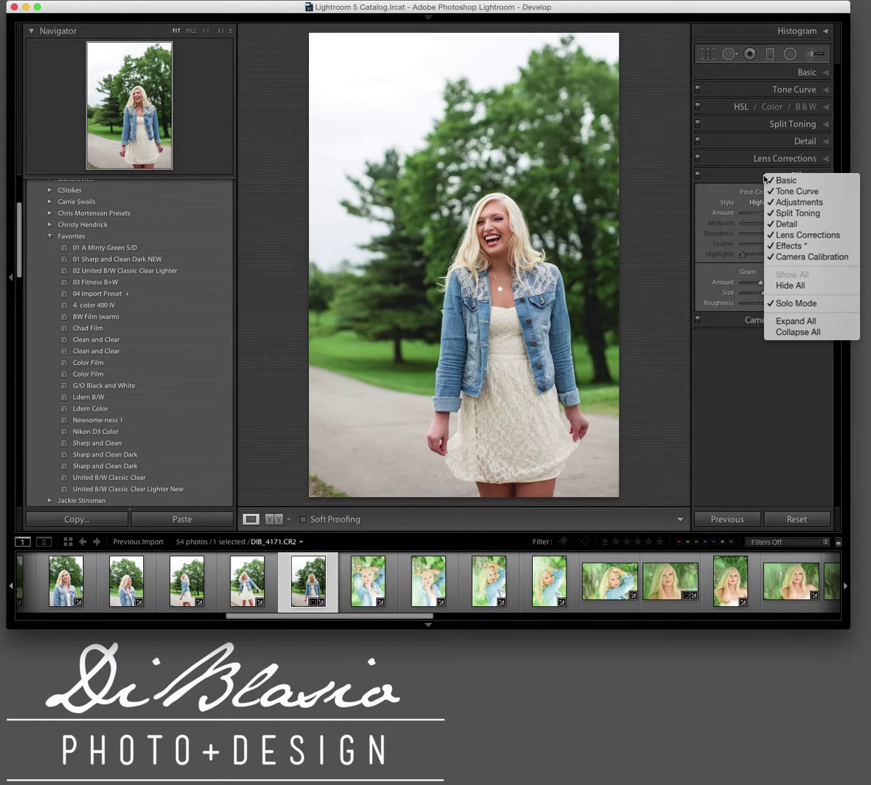
click(786, 304)
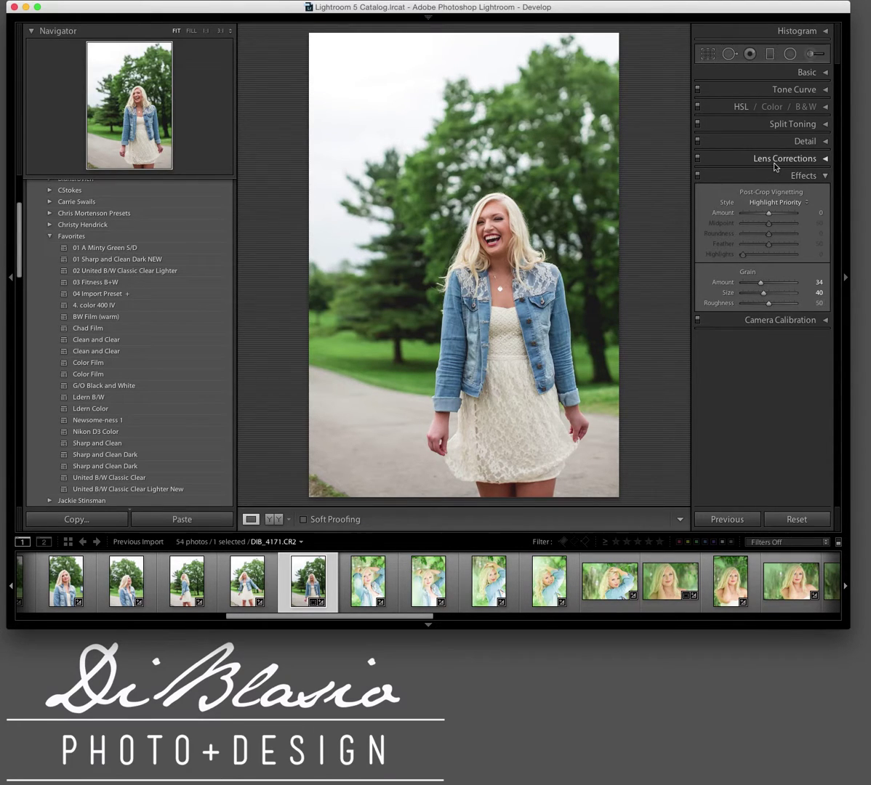
Expand the Lens Corrections section and compare the photo with its corrections disabled and enabled
click(727, 157)
scroll(756, 233, down, 1)
scroll(759, 229, up, 1)
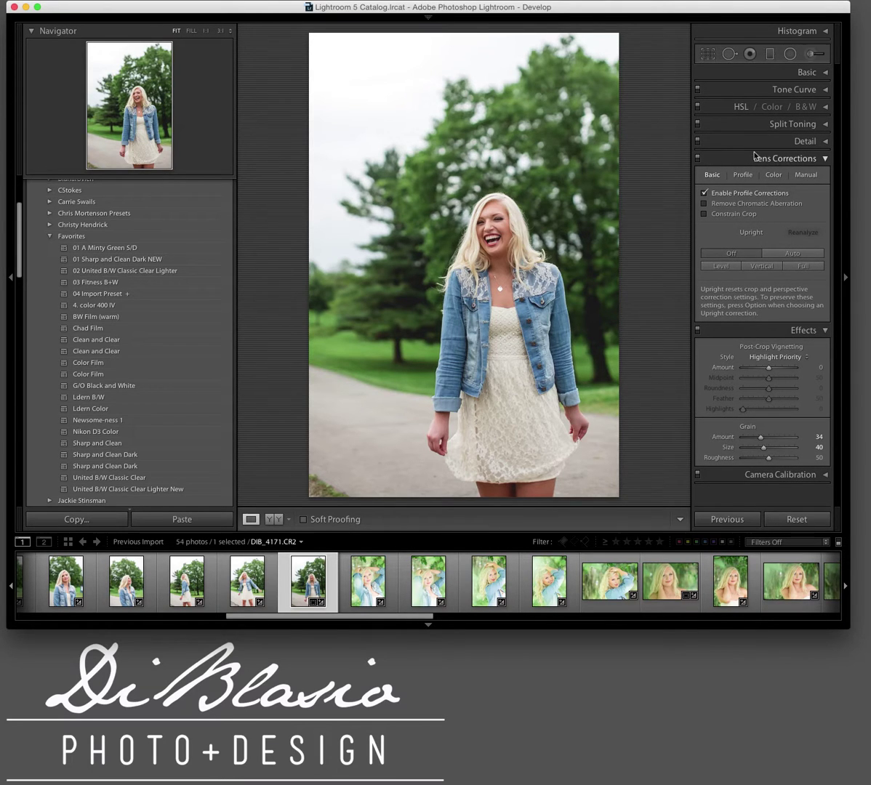
click(697, 158)
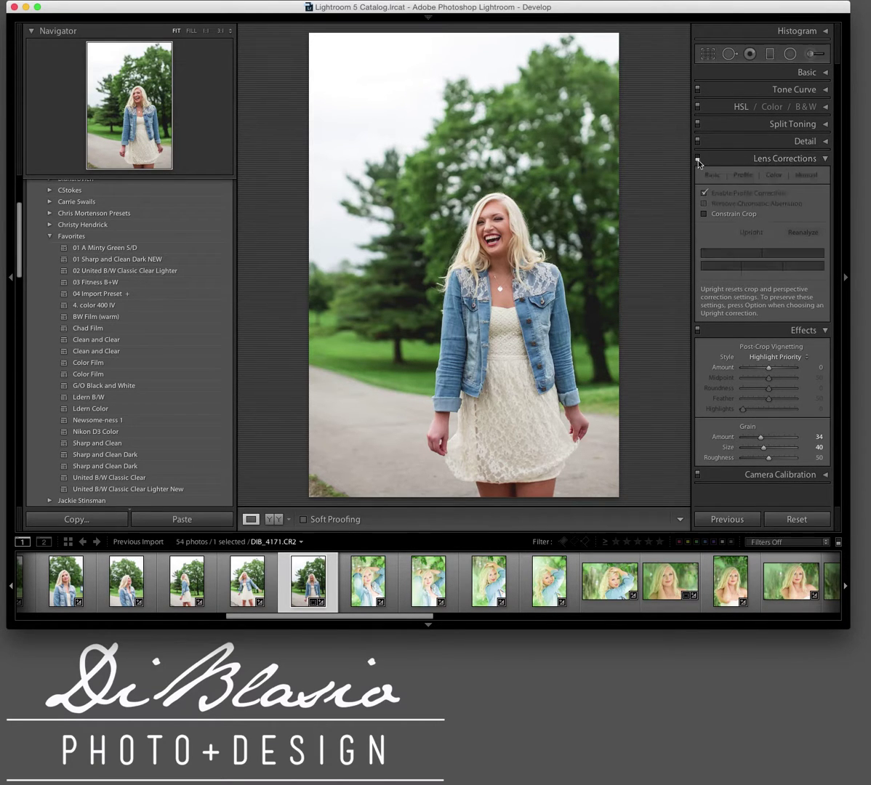
click(697, 158)
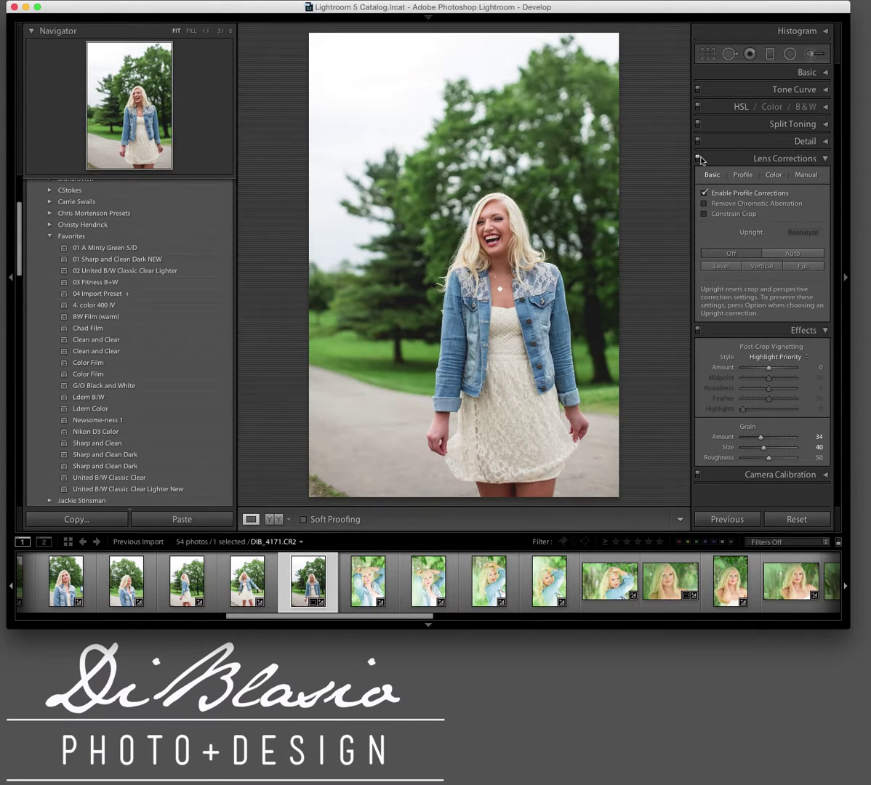
Preview the photo with the Tone Curve and Detail adjustments disabled and enabled, collapsing each section when finished
scroll(700, 156, up, 1)
click(716, 89)
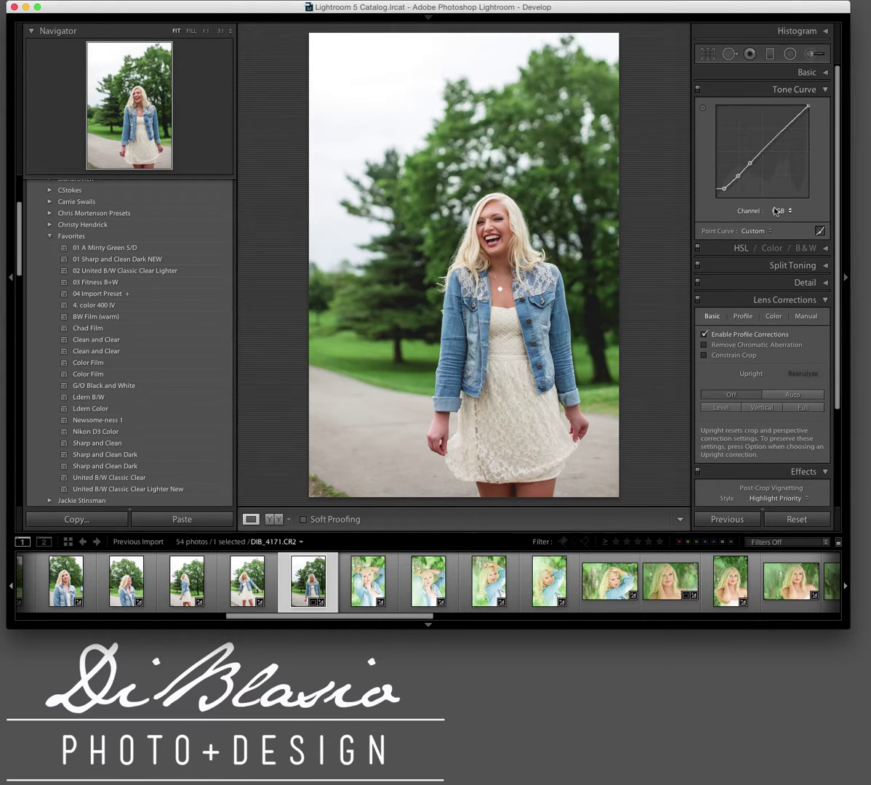
click(698, 89)
click(698, 90)
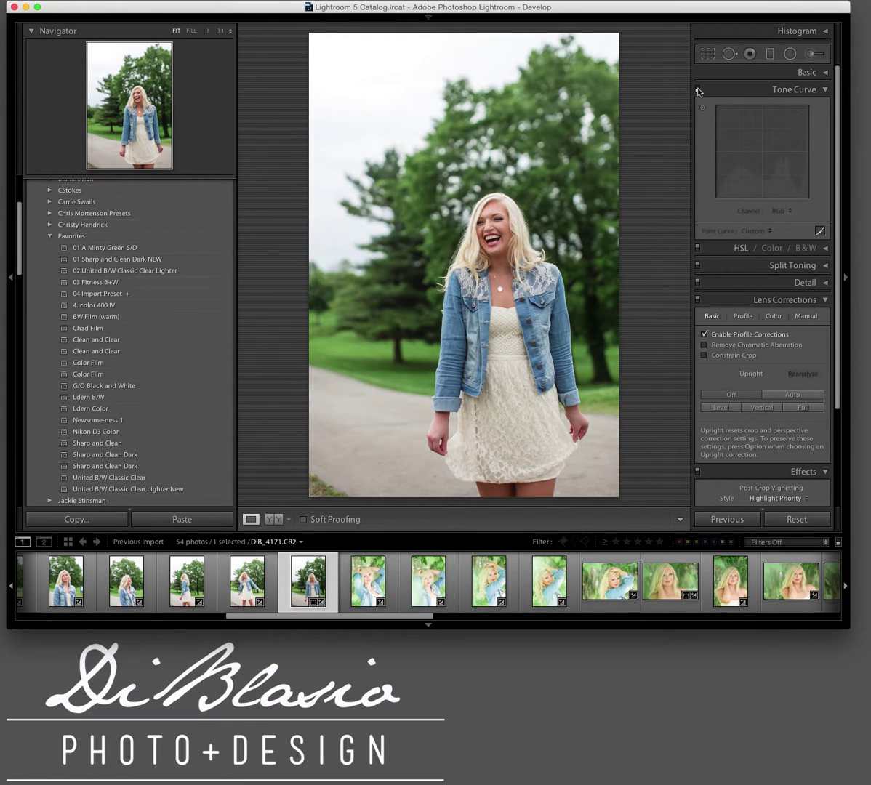
click(712, 89)
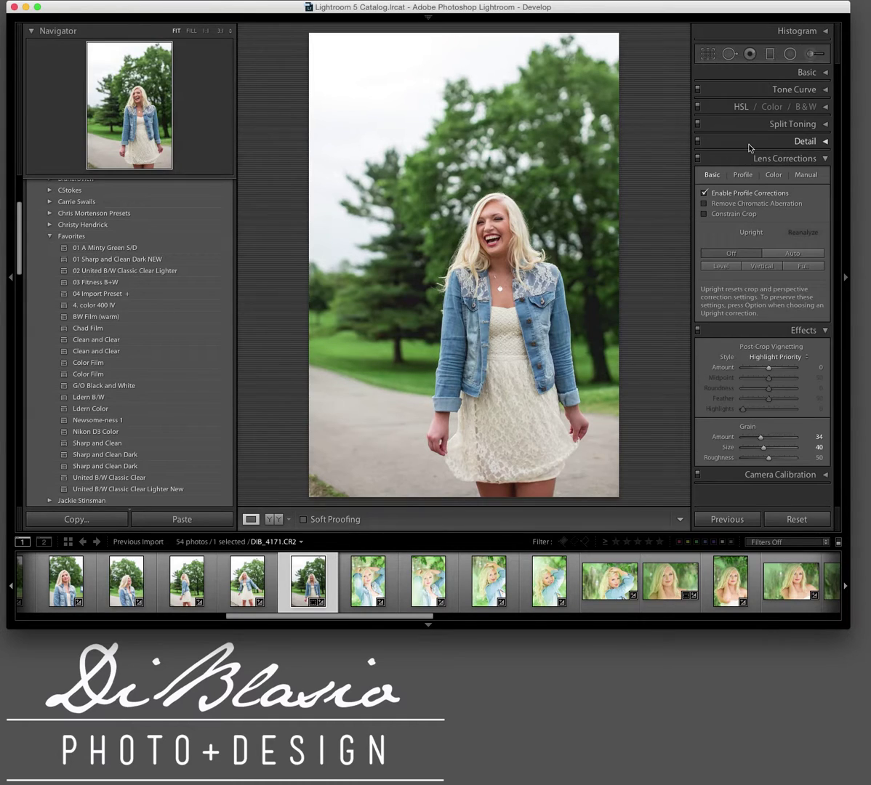
click(719, 141)
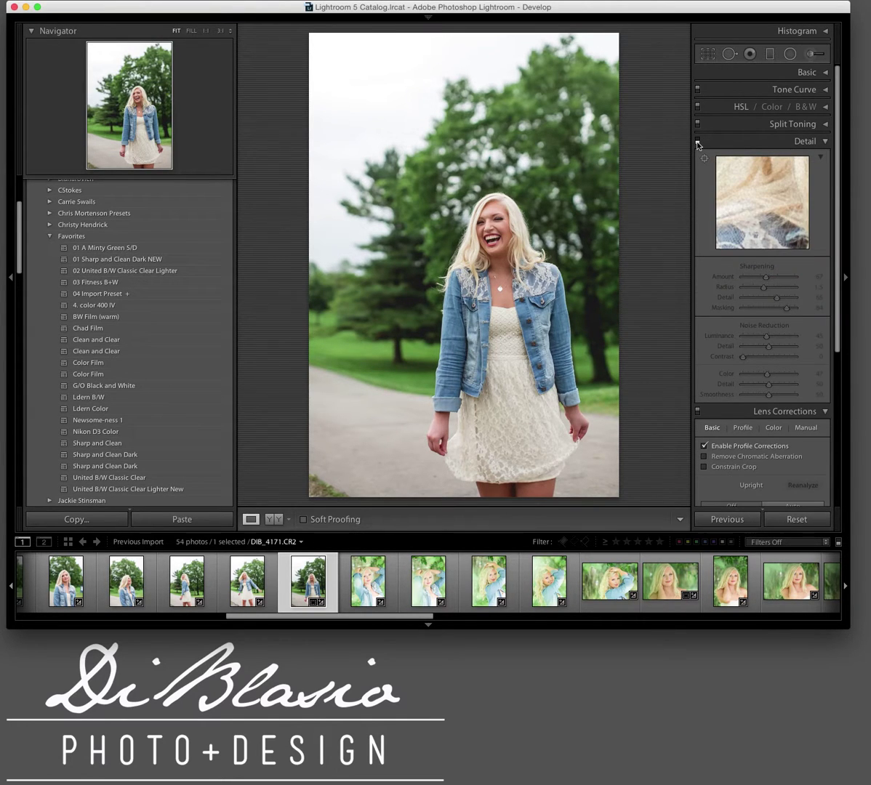
click(744, 143)
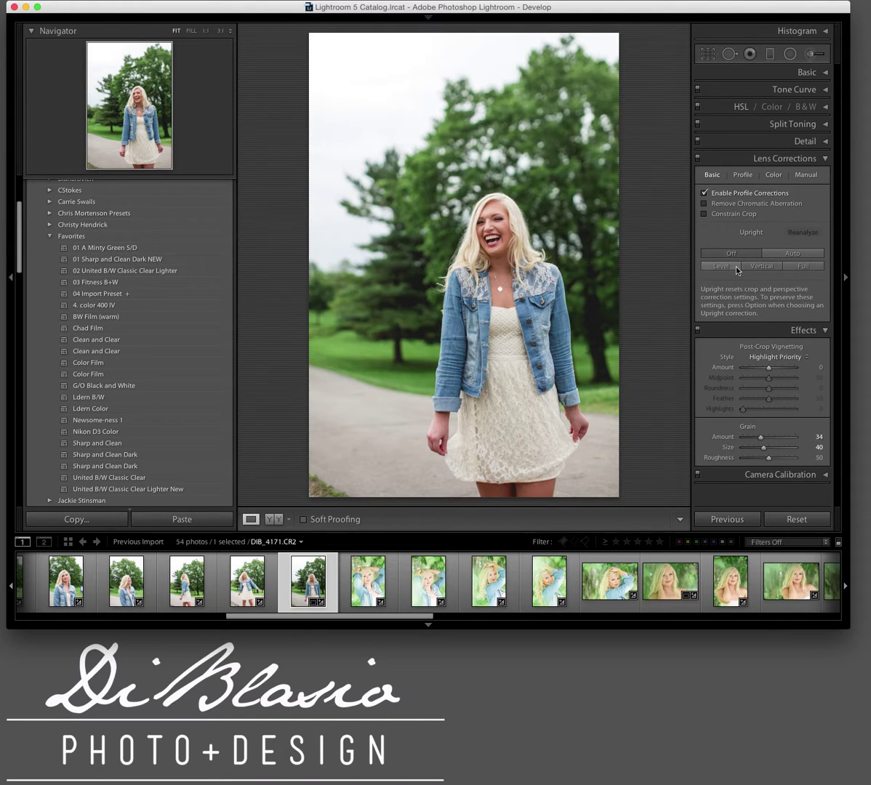
Compare the photo with profile corrections off and on, and apply the "01 A Minty Green S/D" preset to it
click(740, 195)
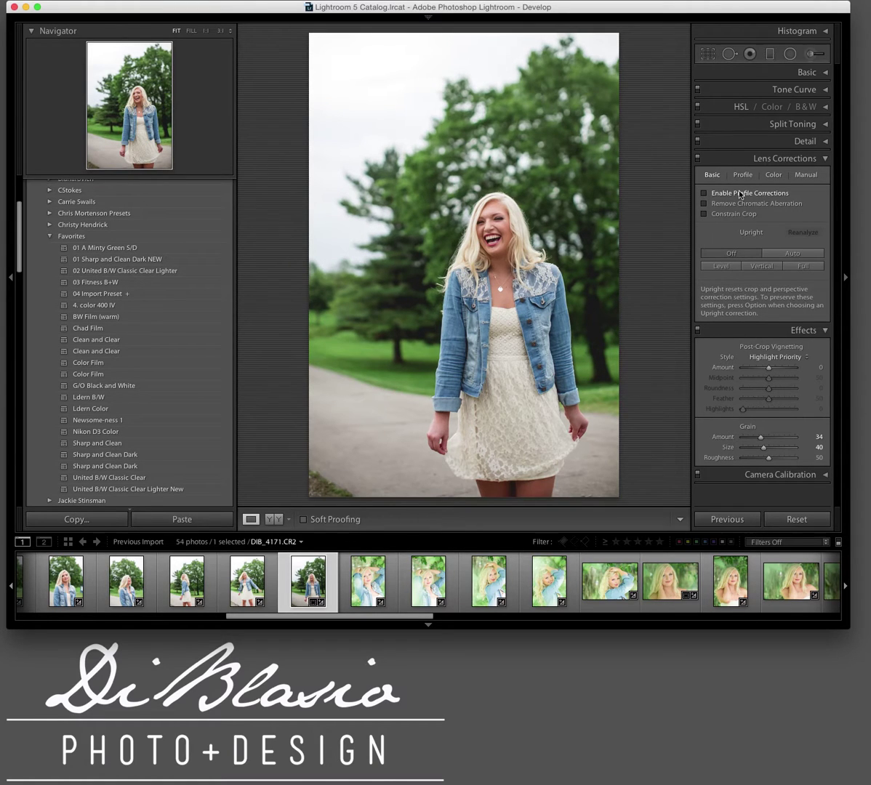
click(740, 194)
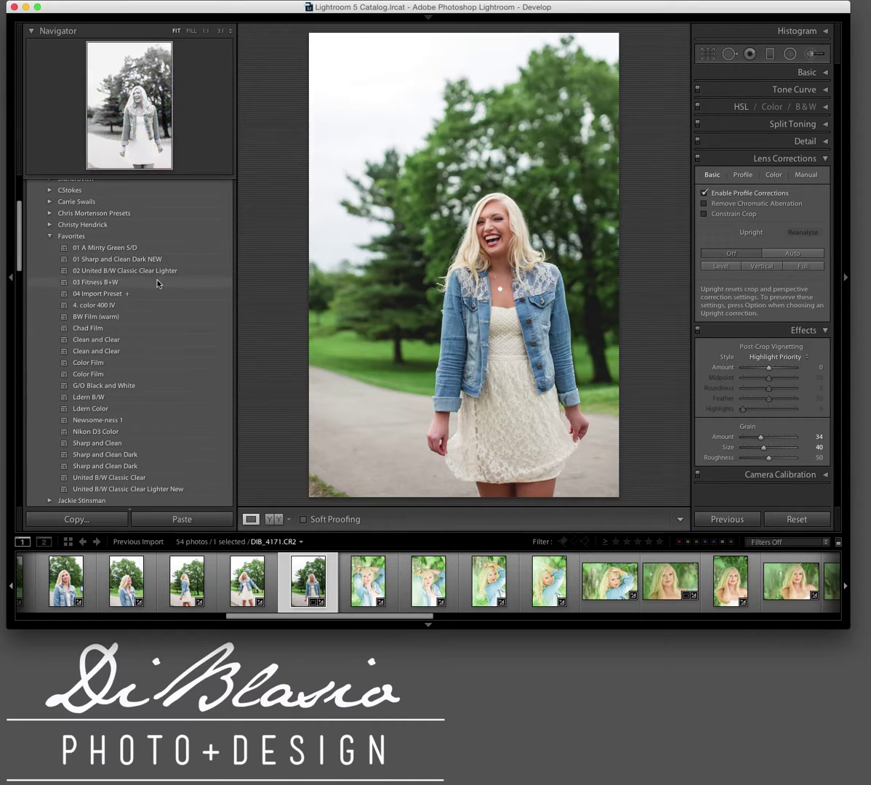
click(123, 251)
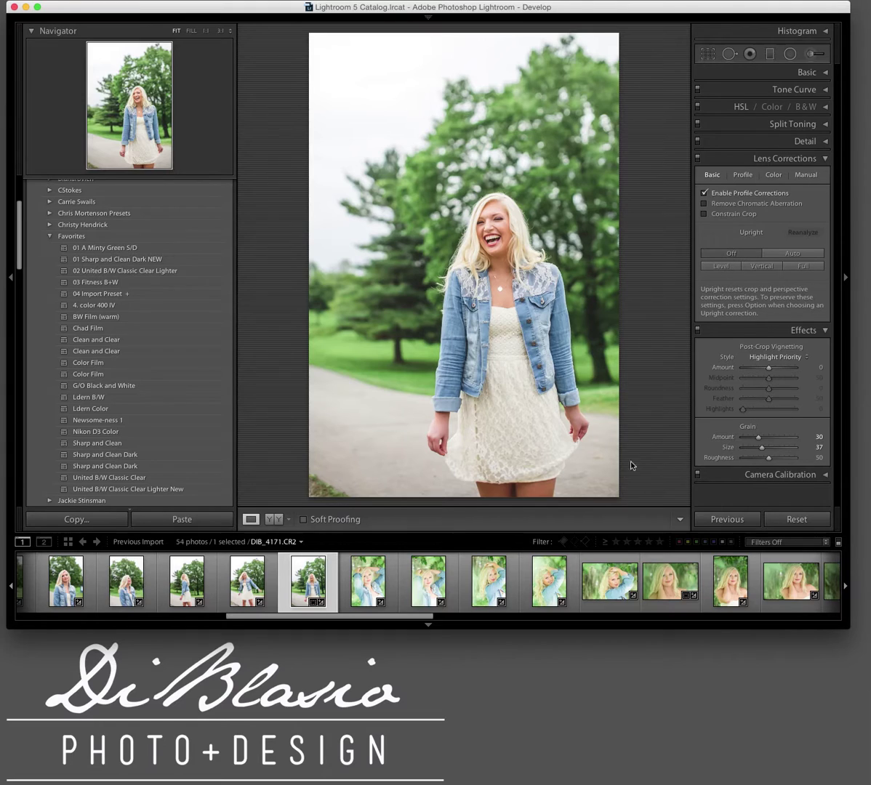
Reset all develop settings of the tilted wall portraits DIB_4111.CR2 and DIB_4109.CR2
scroll(395, 567, up, 5)
scroll(418, 581, up, 5)
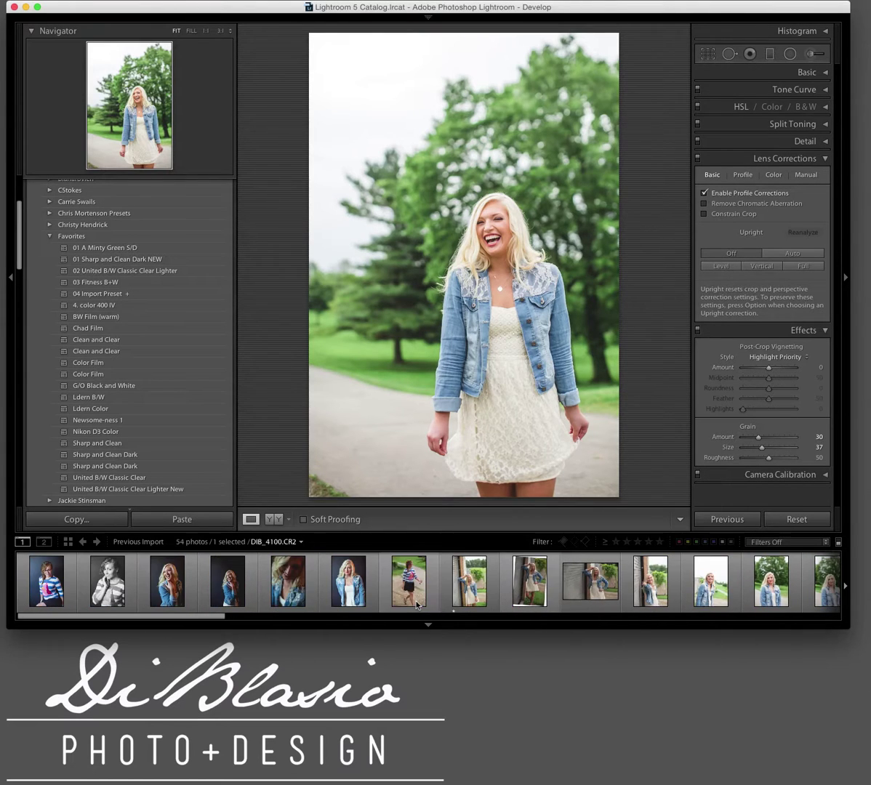
click(530, 581)
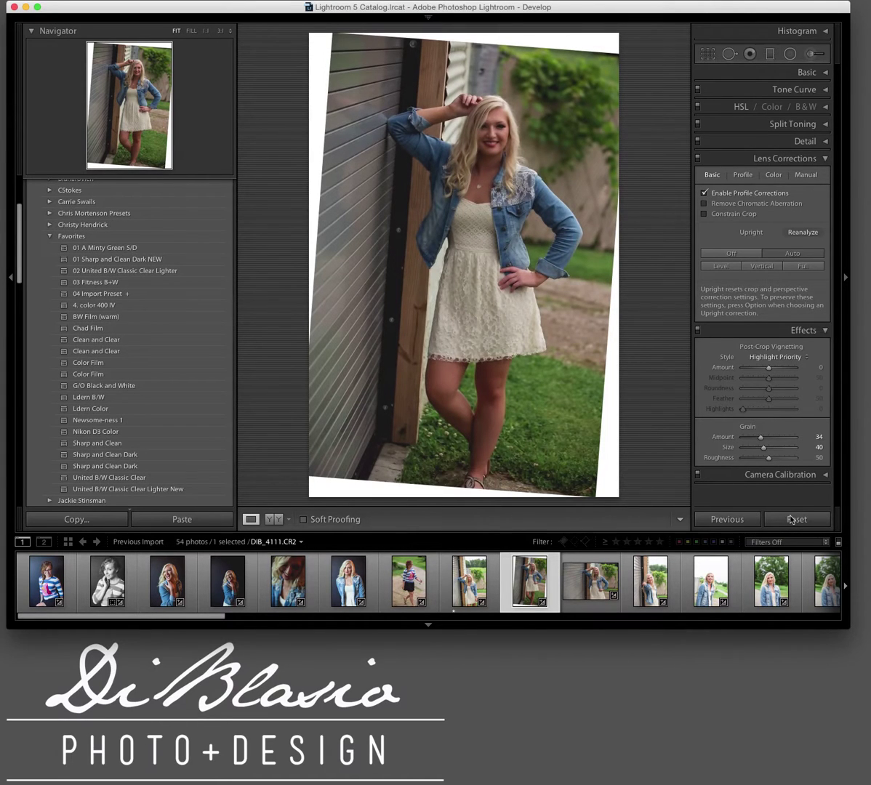
click(791, 512)
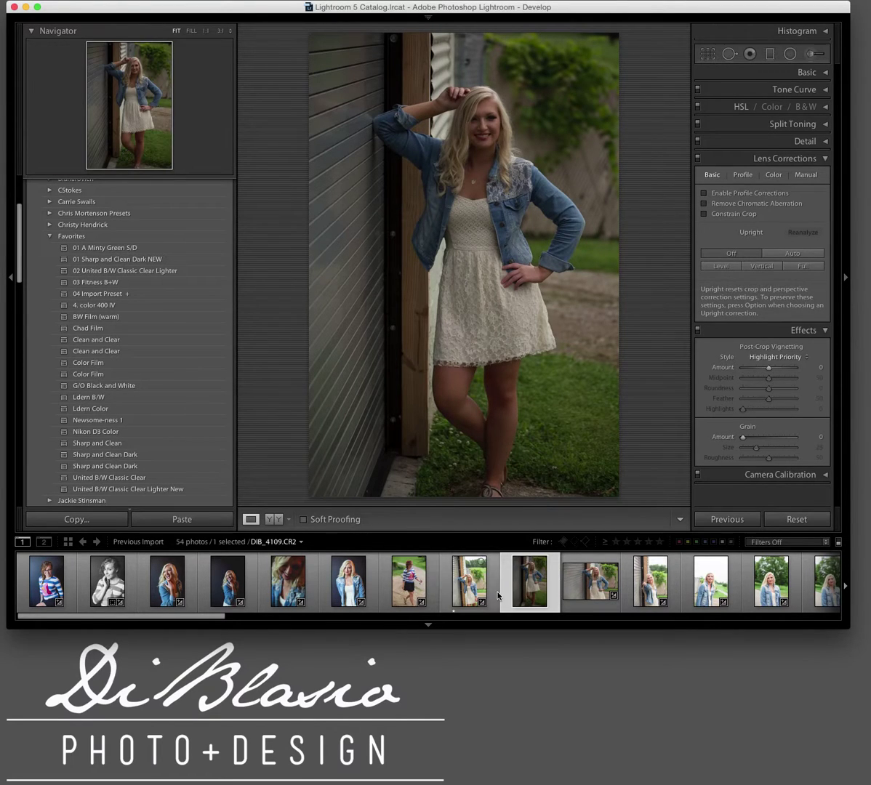
click(469, 582)
click(796, 519)
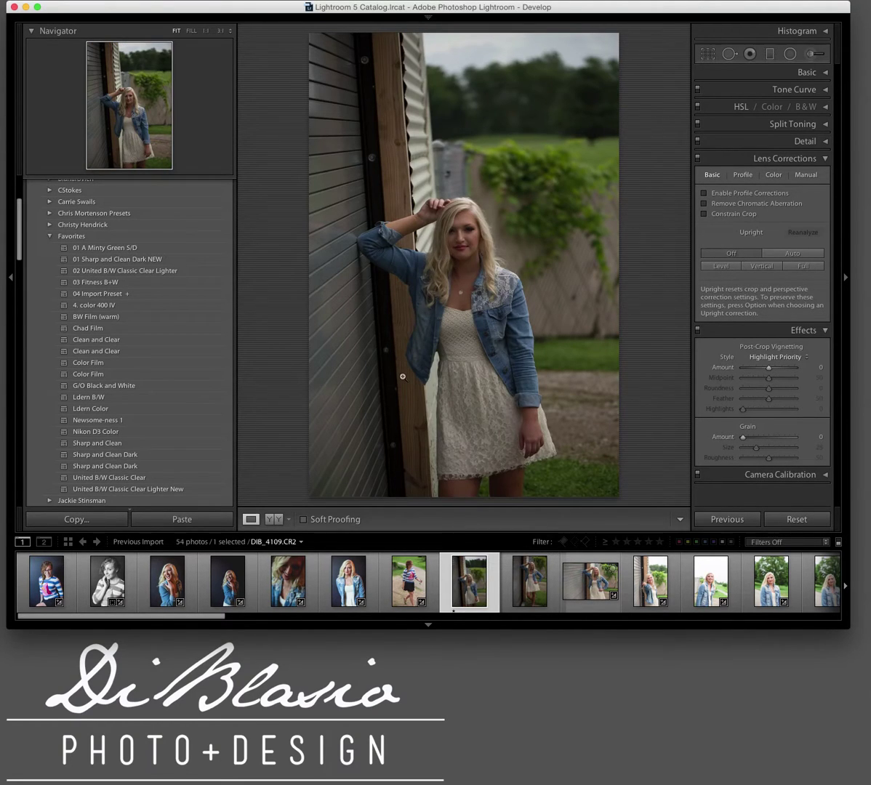
Apply the "01 A Minty Green S/D" preset to DIB_4109.CR2 and raise its exposure to +0.89
click(136, 248)
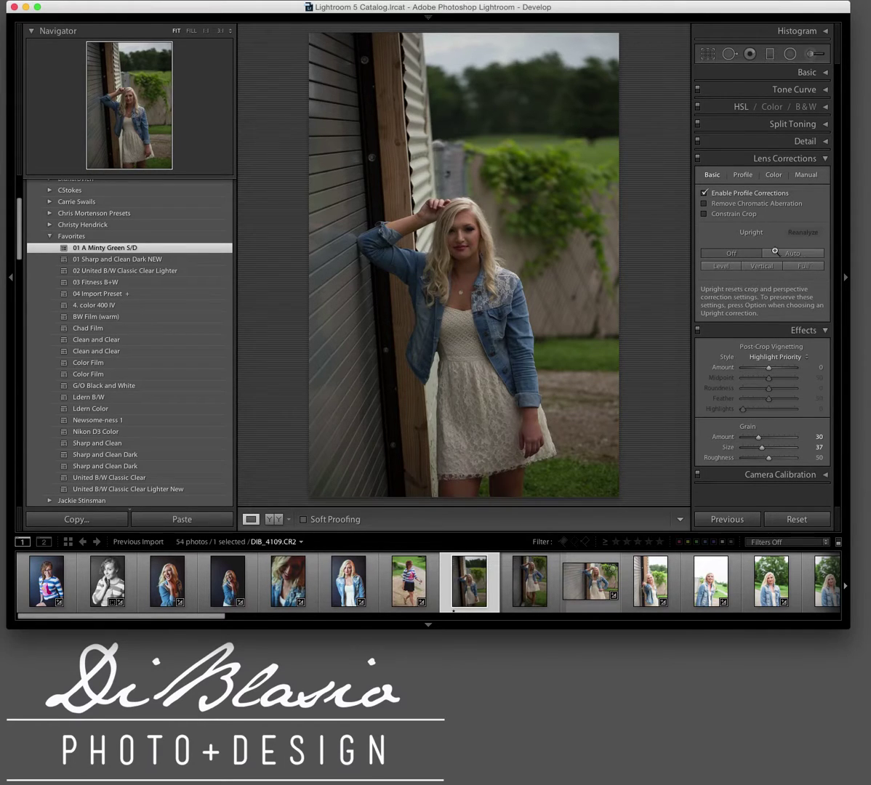
click(778, 253)
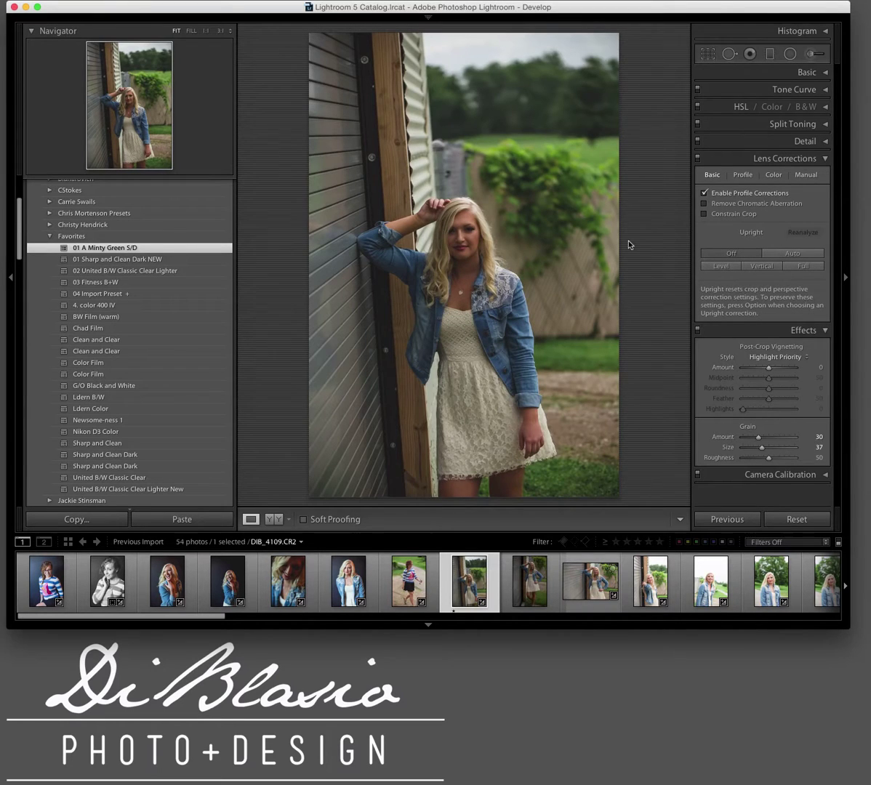
key(equal)
key(equal)
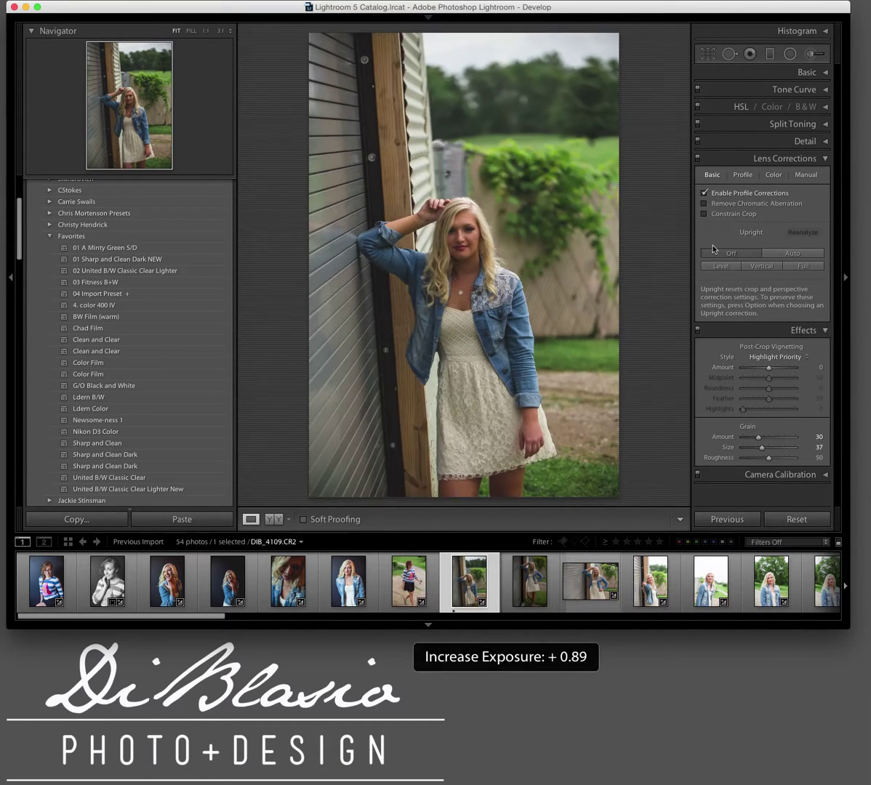
Correct the photo's tilt with Auto Upright and crop it to exclude the blank white edges
click(779, 253)
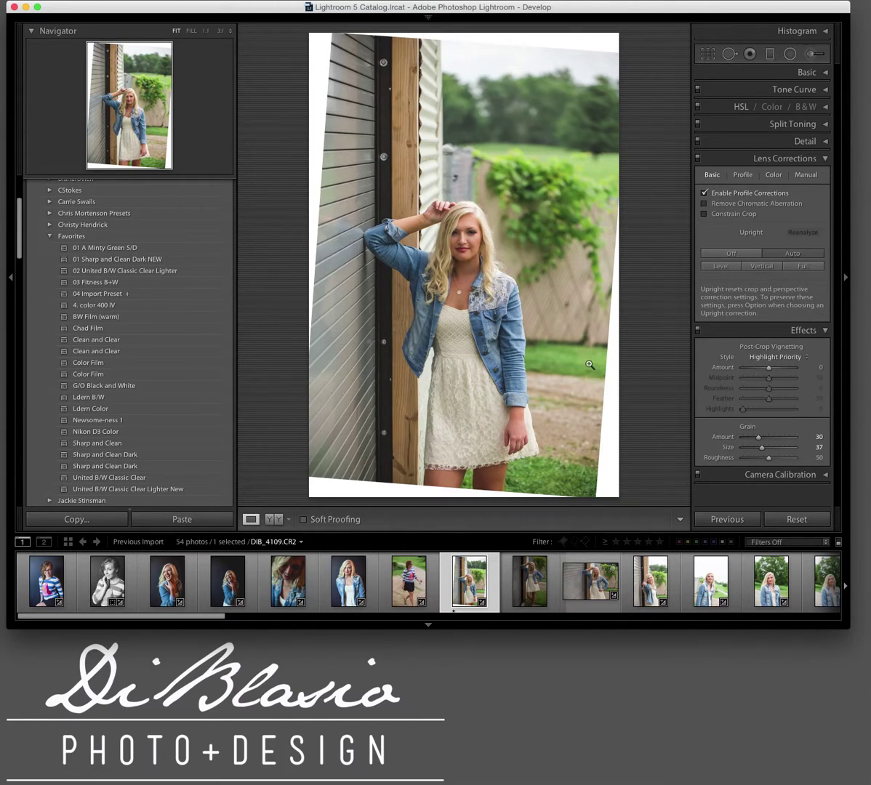
key(r)
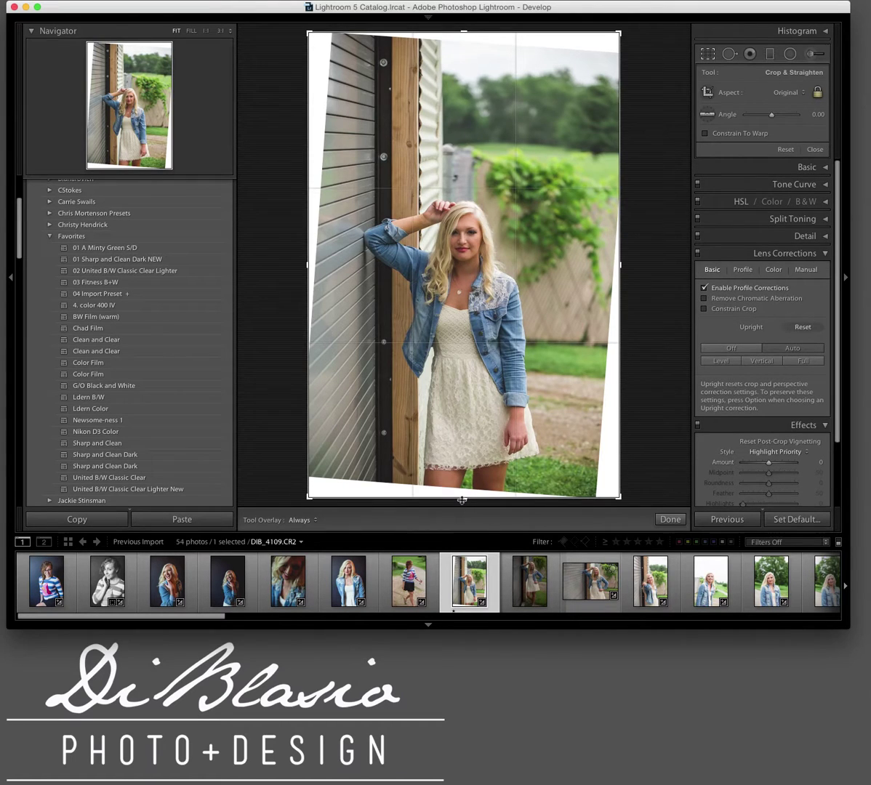
drag(465, 499, 470, 463)
drag(449, 400, 480, 411)
key(Return)
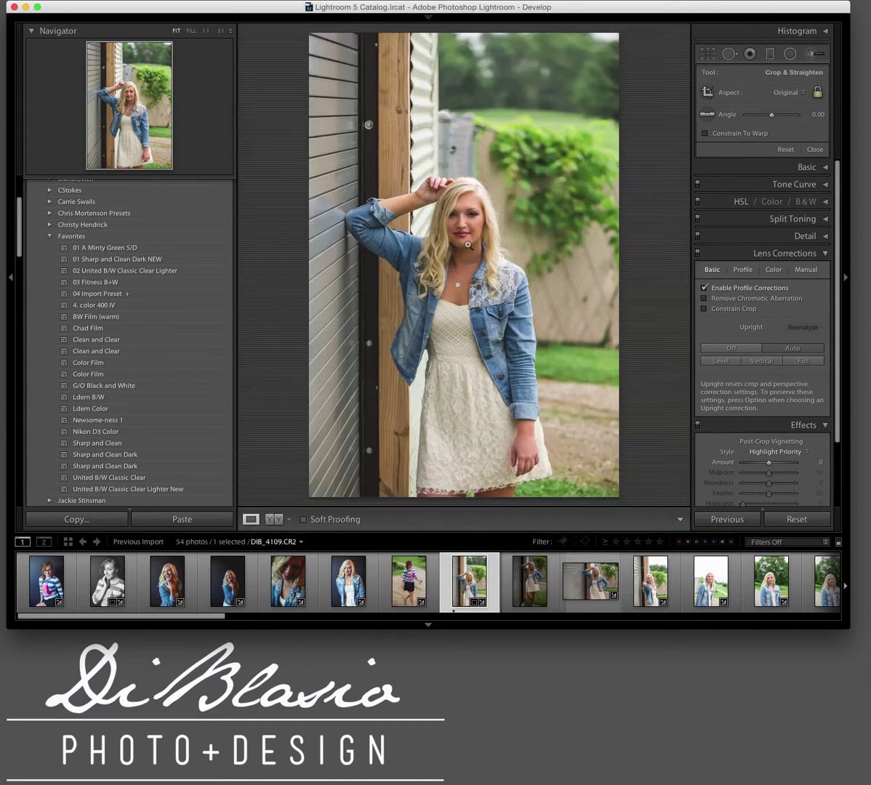
Reset the photo's develop settings to view the original, and undo the reset
click(797, 519)
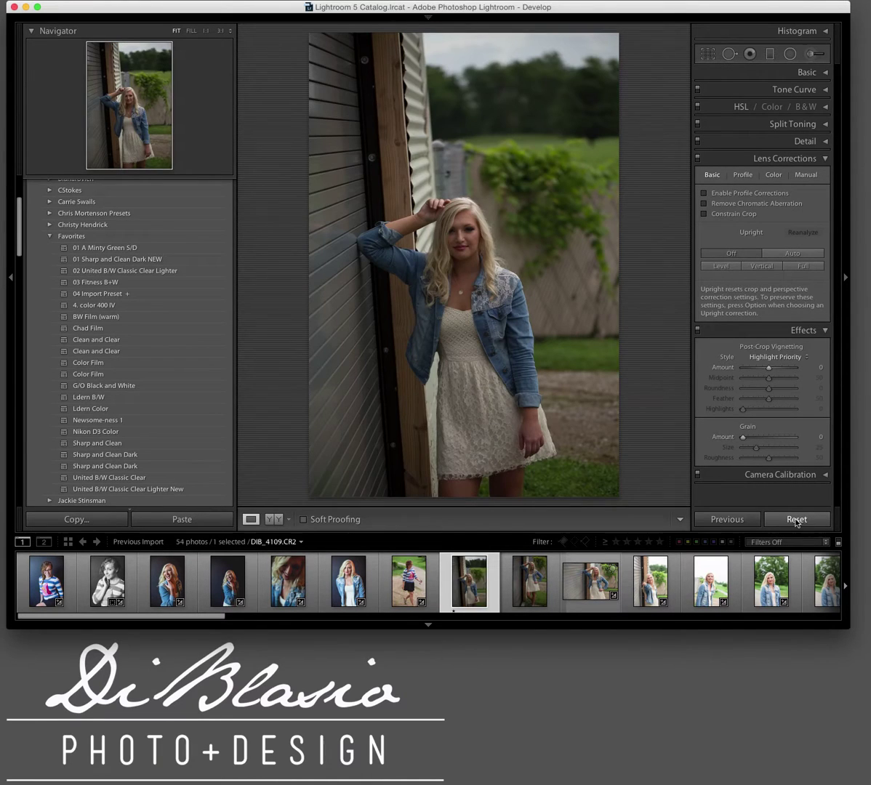
key(super+z)
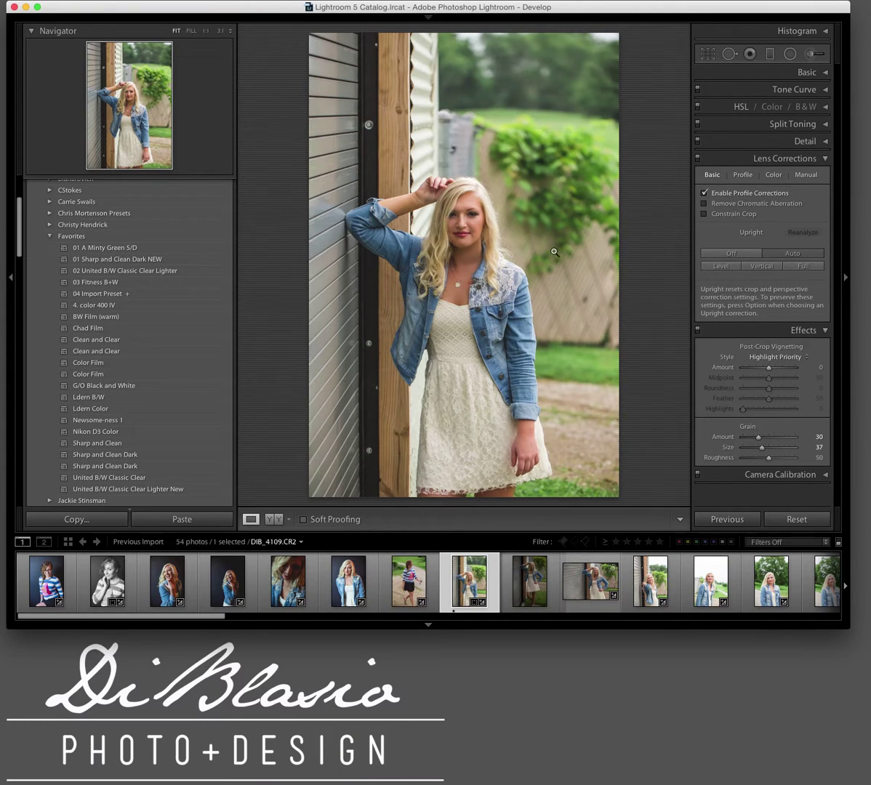
Rotate the crop slightly, straighten it along the vertical door post to an angle of -0.01, and apply the crop
key(r)
drag(607, 256, 648, 272)
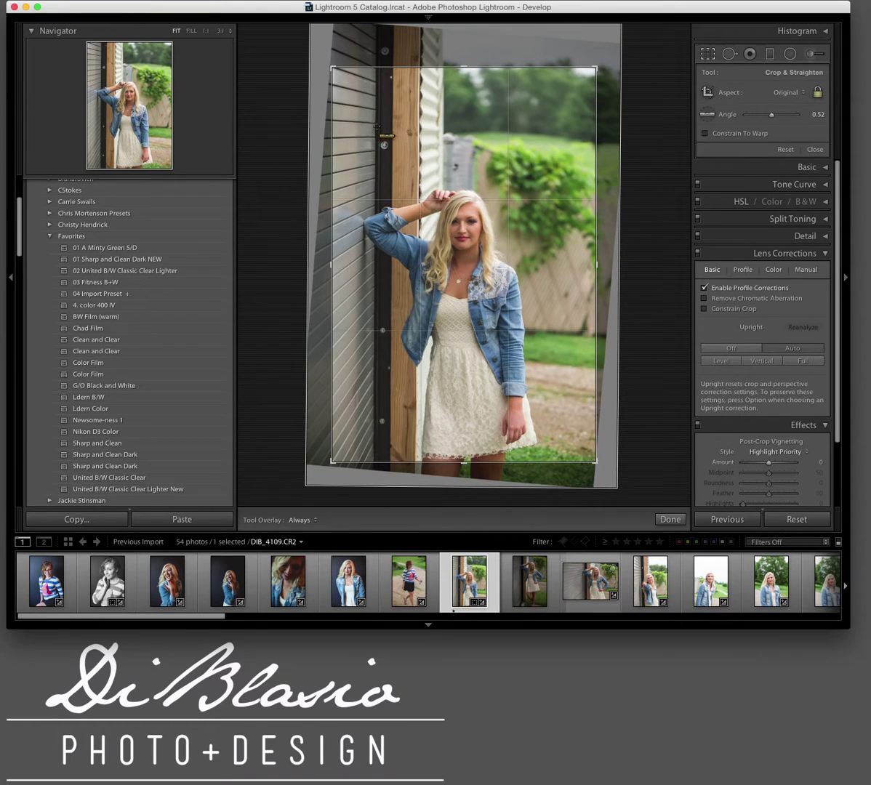
drag(376, 115, 373, 463)
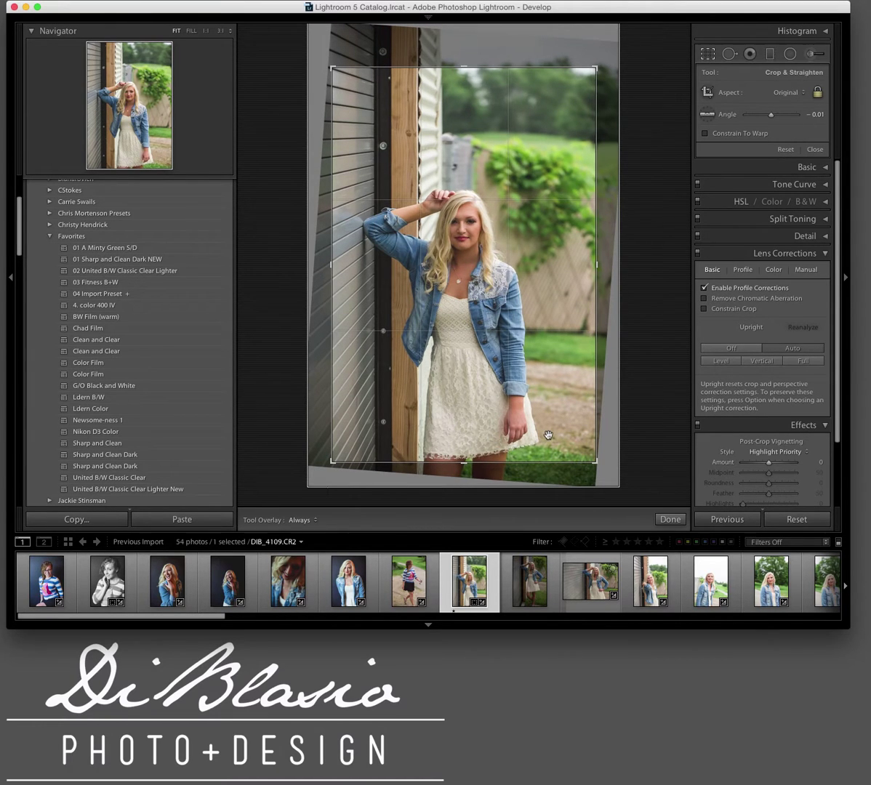
double_click(554, 359)
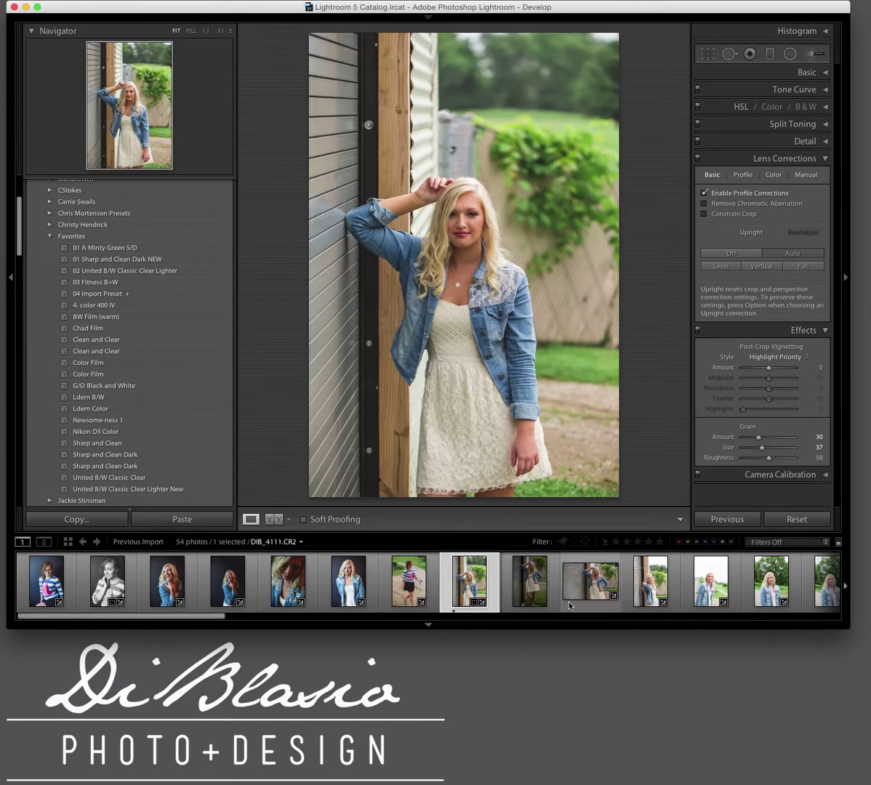
Try to synchronize develop settings, including Lens Corrections but excluding Crop, between DIB_4109.CR2 and DIB_4117.CR2
super+click(658, 593)
click(657, 594)
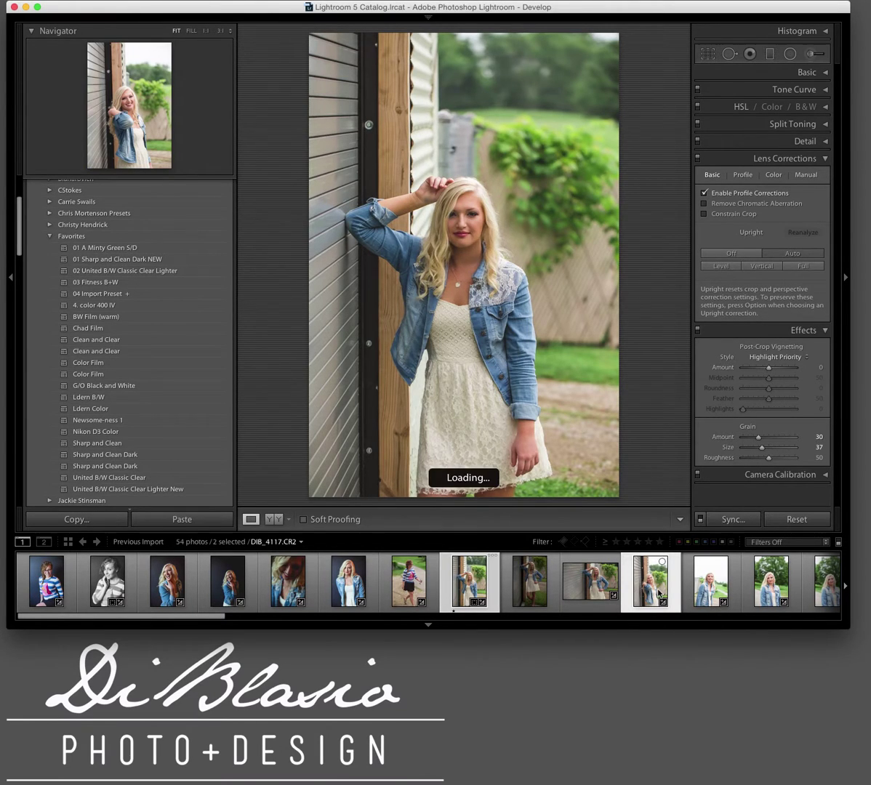
key(super)
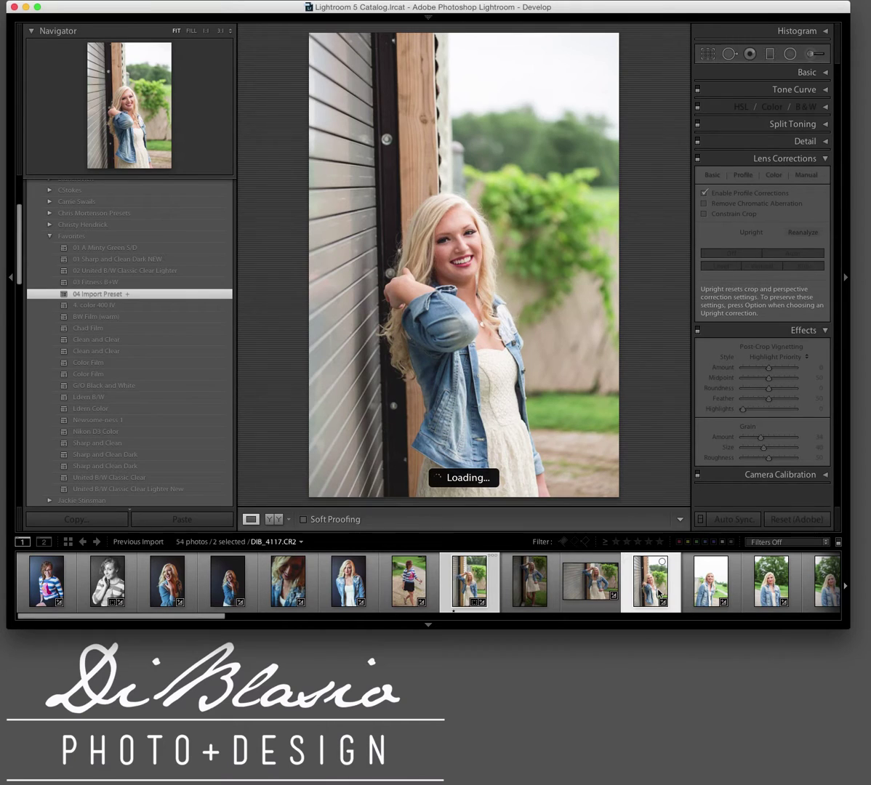
click(743, 521)
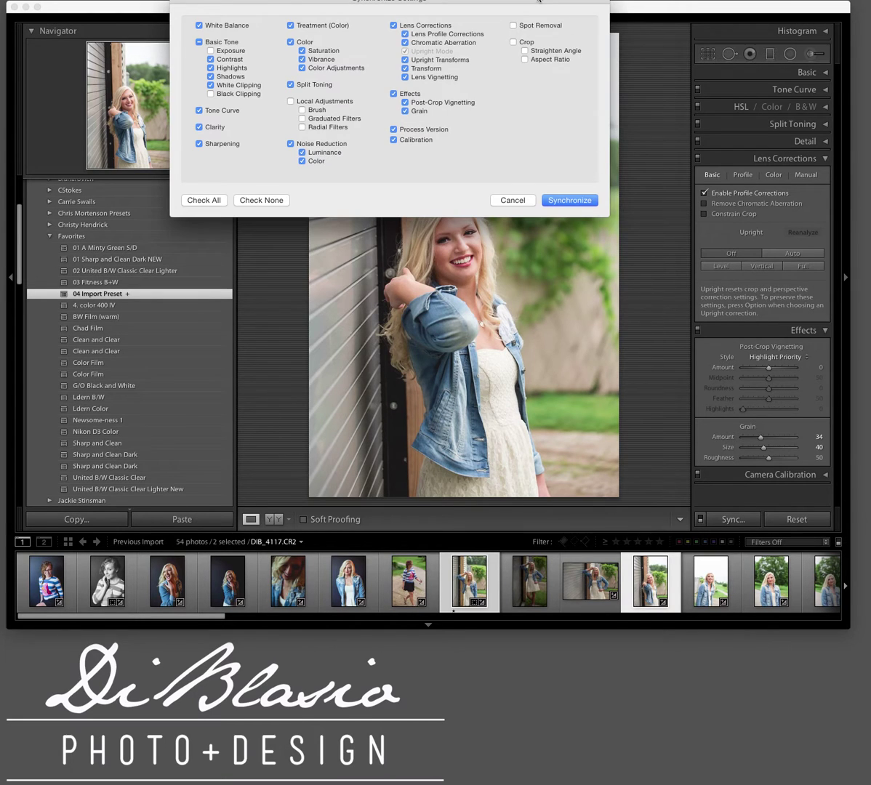
drag(538, 1, 560, 117)
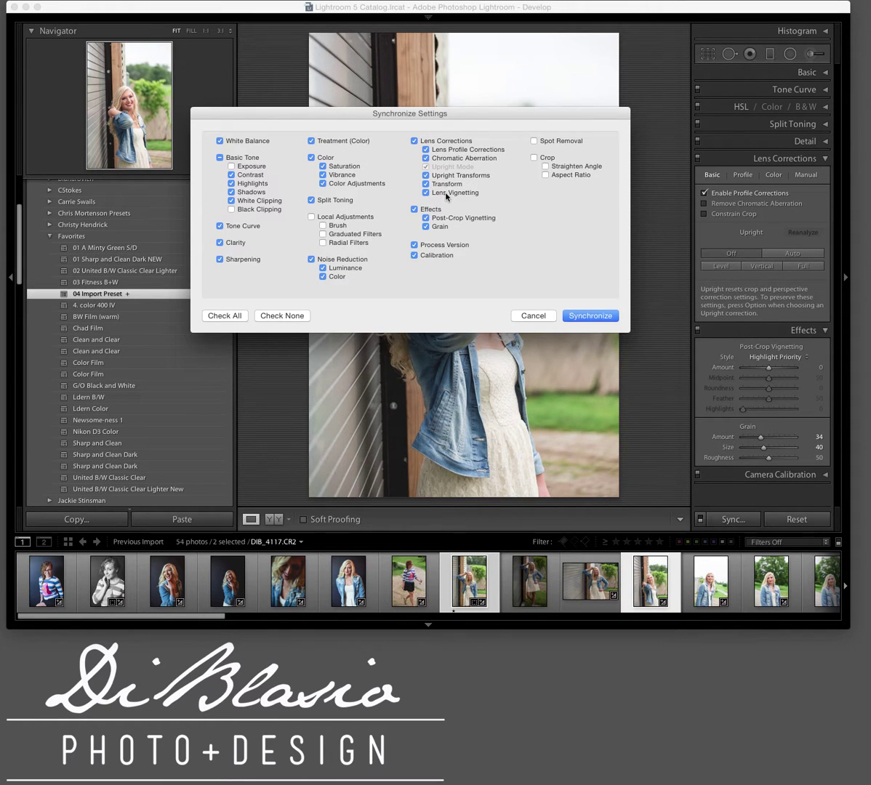
click(574, 314)
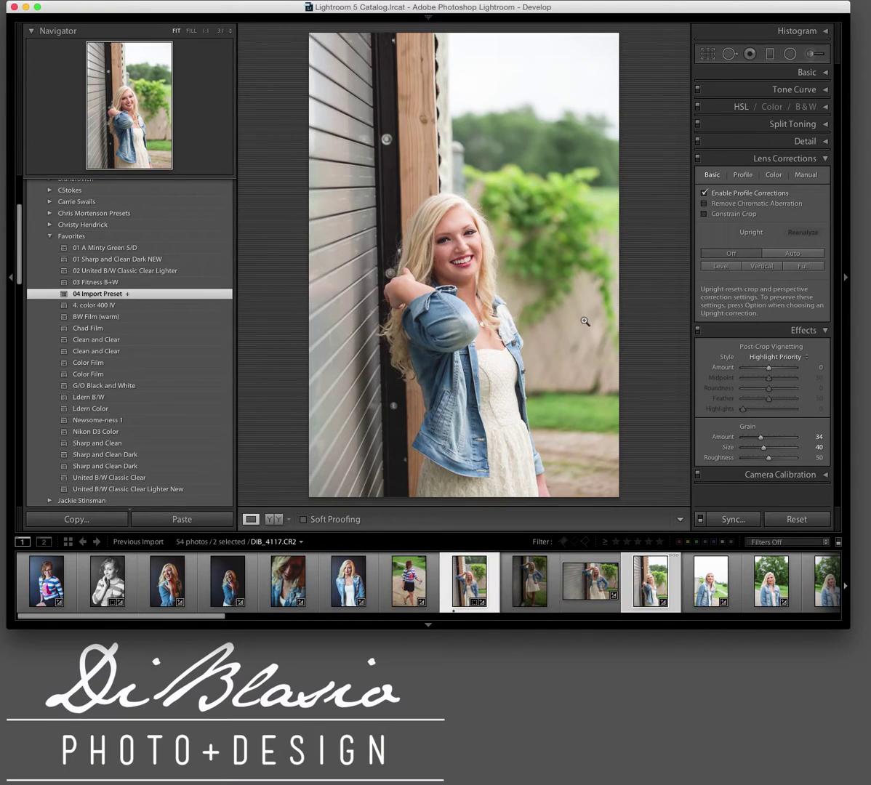
Check the straightened portrait against the doorway and undo the last settings synchronization
key(Left)
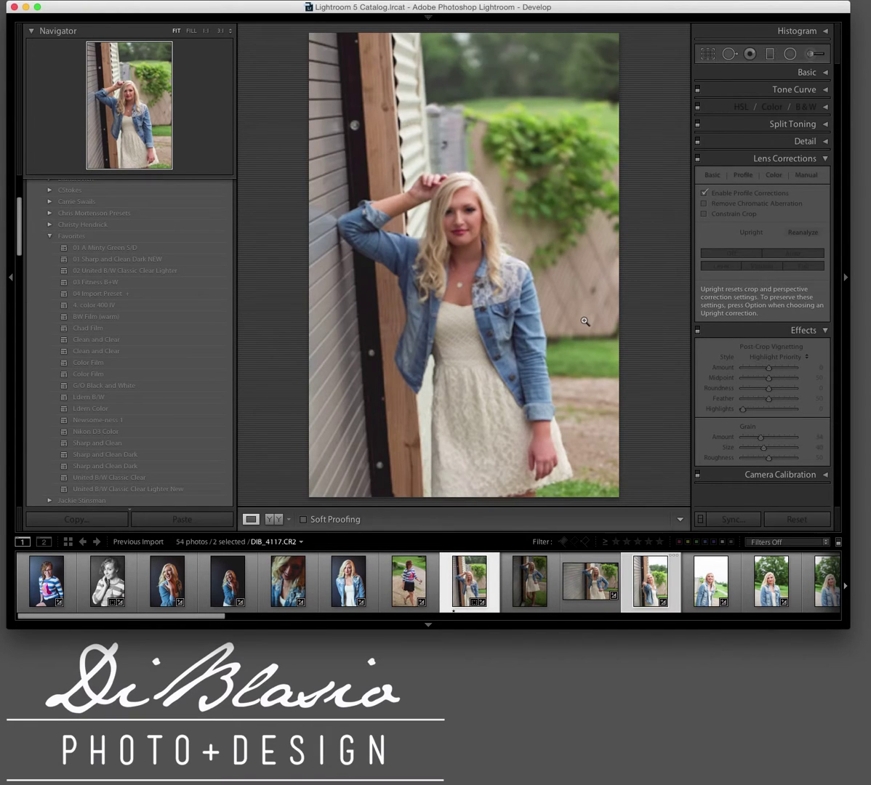
key(super+z)
key(super+z)
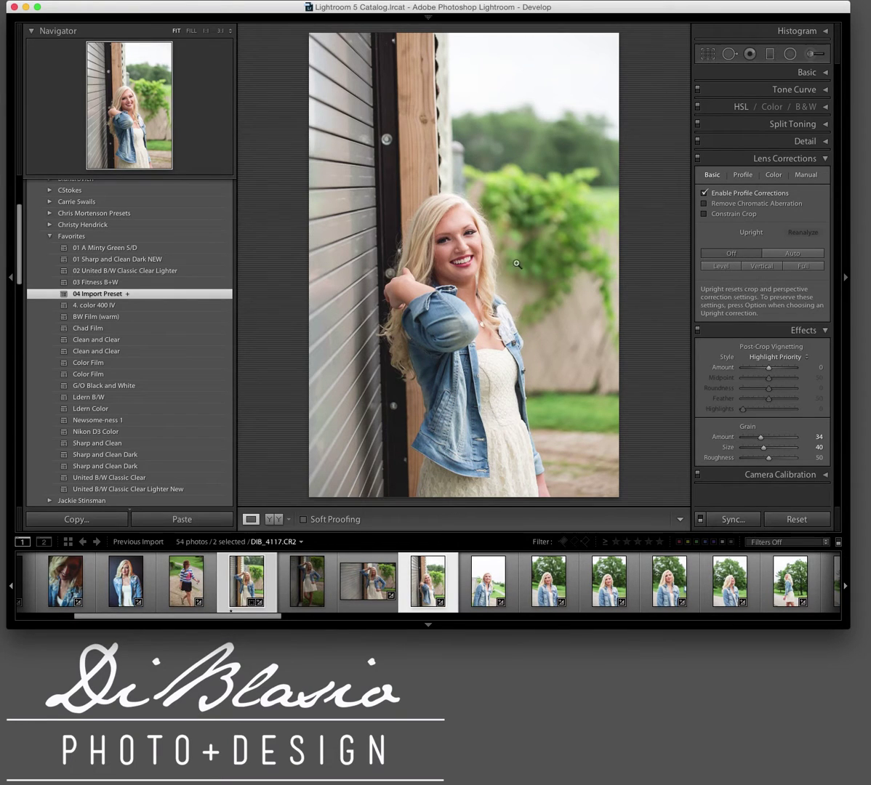
Synchronize the develop settings from DIB_4109.CR2 to DIB_4117.CR2, and leave only DIB_4117.CR2 selected
key(Left)
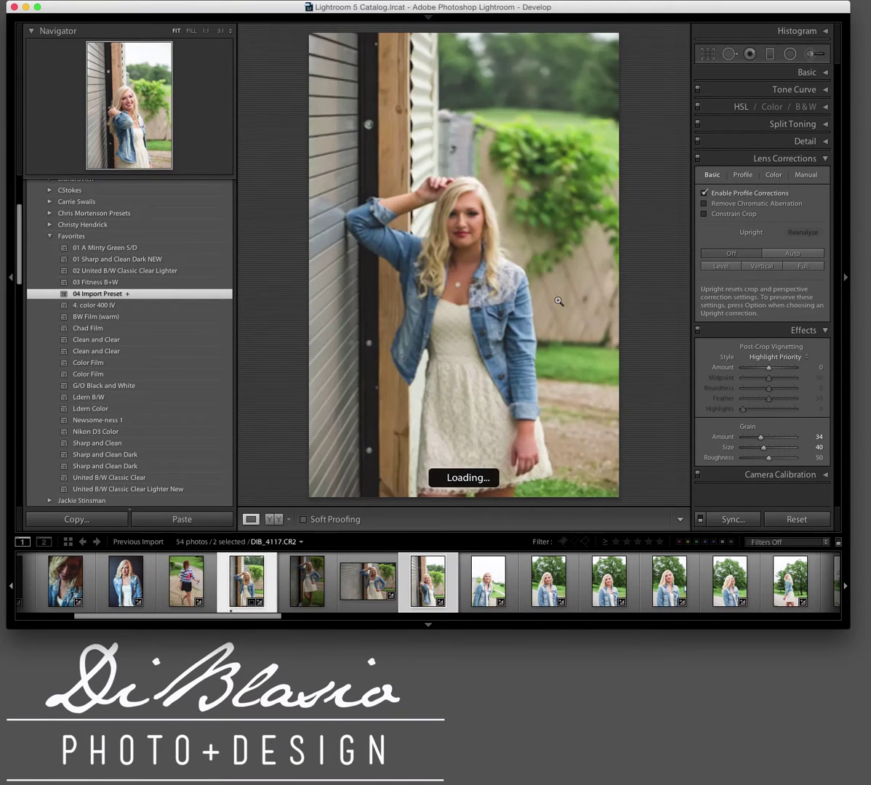
key(super+shift+s)
key(Return)
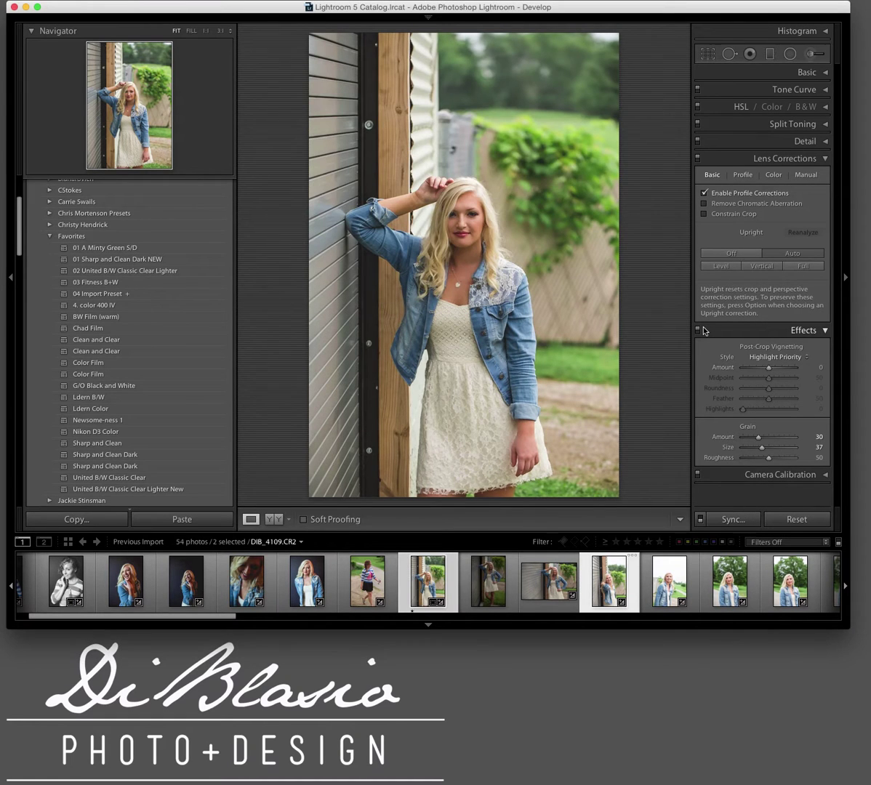
key(Right)
key(super+shift+d)
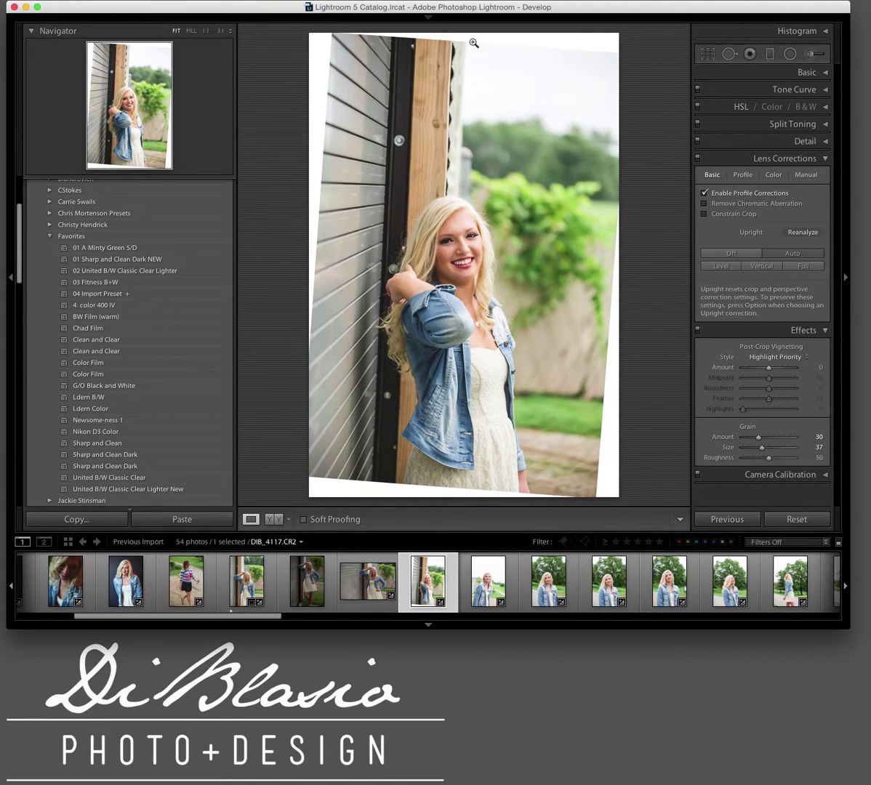
Crop DIB_4117.CR2 inside the blank white edges, rotate the crop to an angle of -2.29, and apply it
key(r)
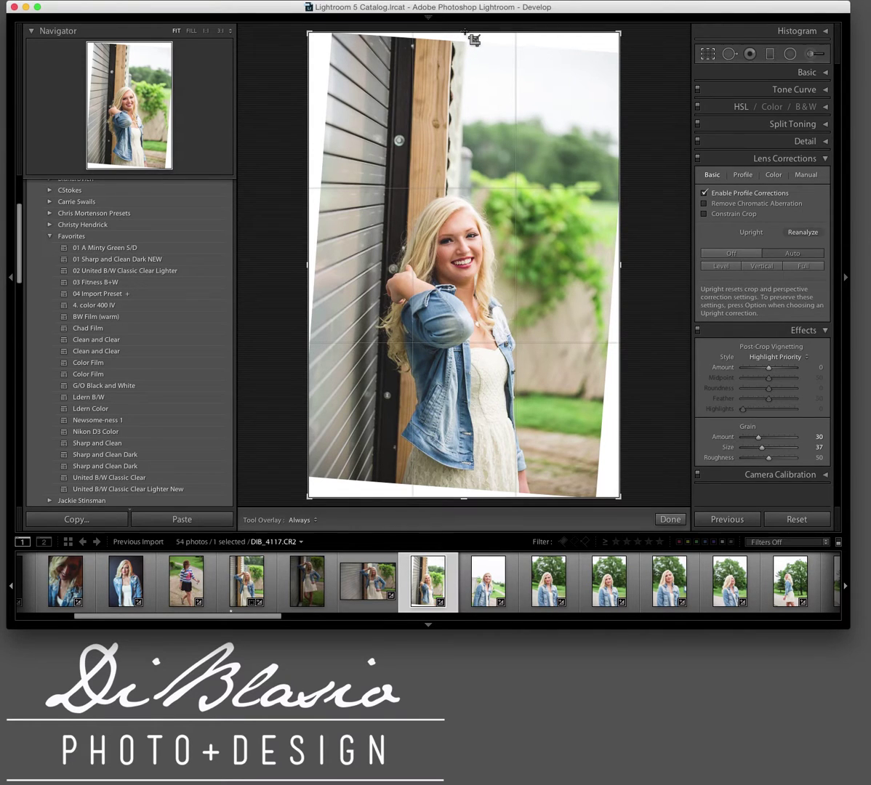
drag(466, 32, 461, 63)
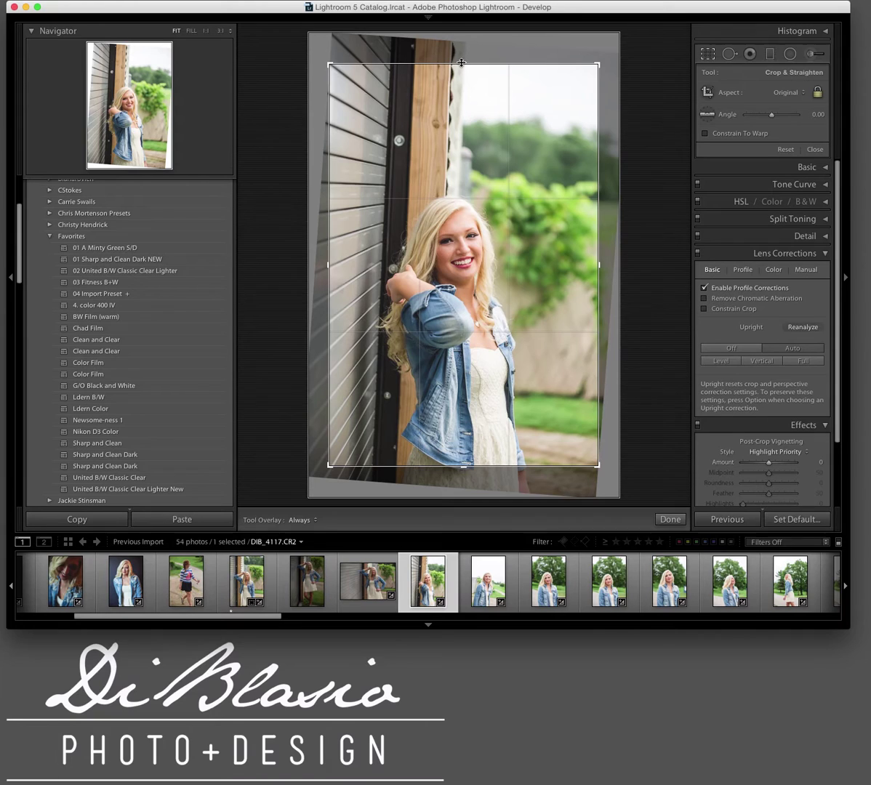
key(r)
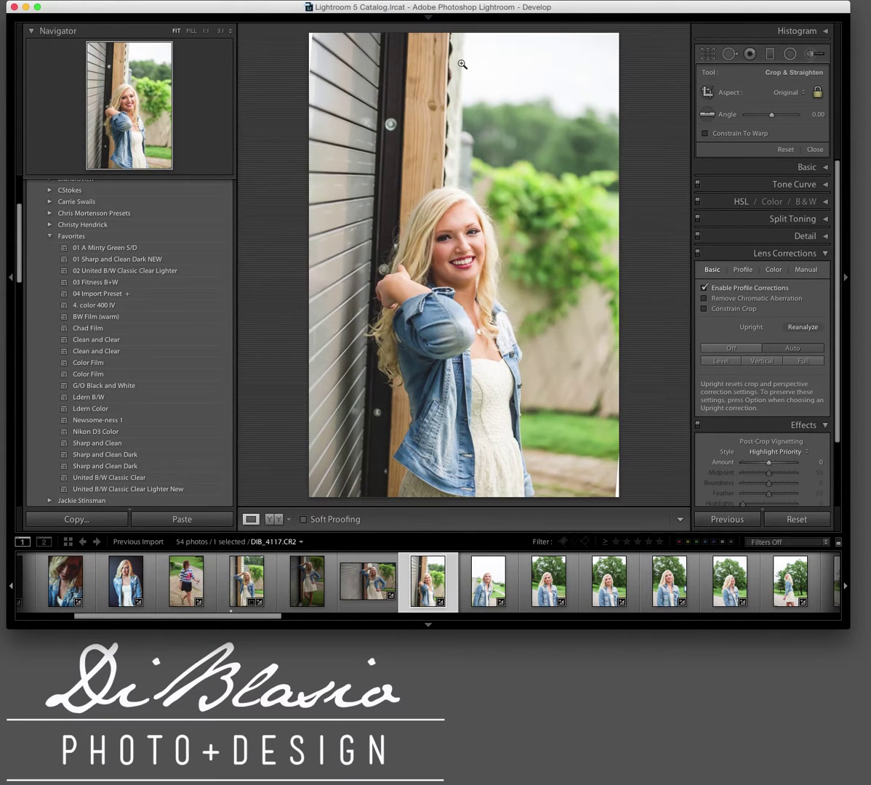
key(r)
drag(671, 138, 670, 125)
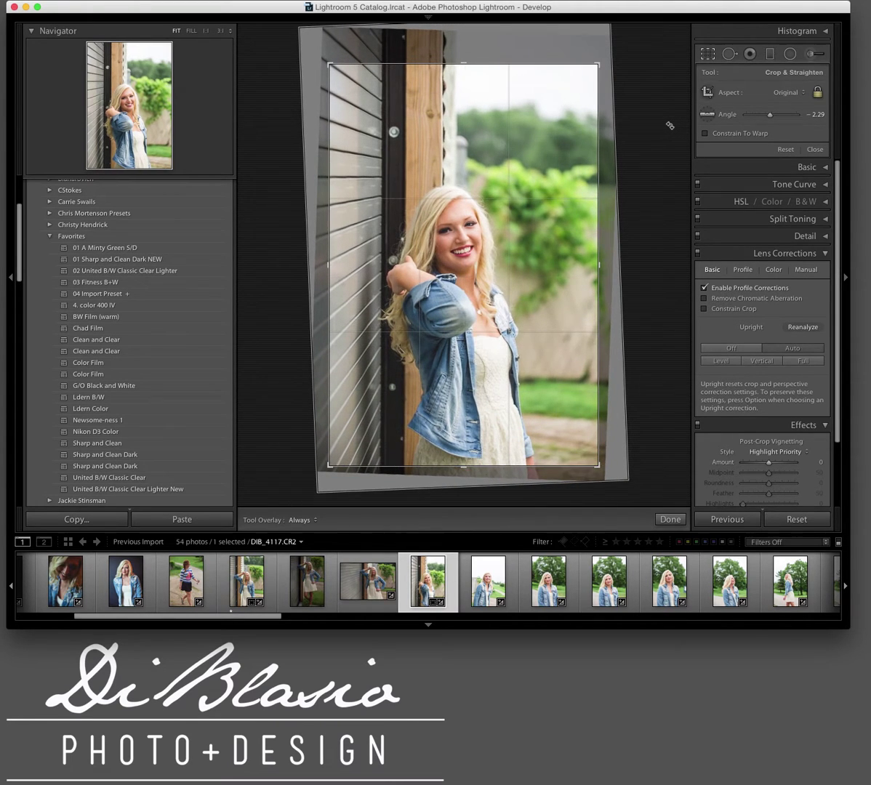
key(Return)
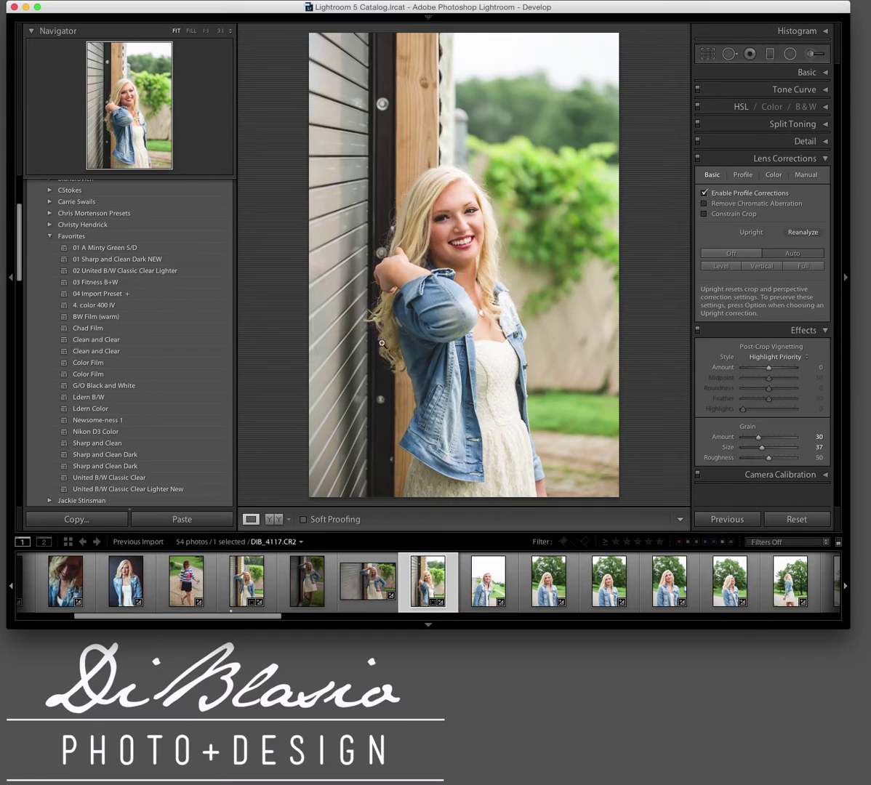
Review the available lens profile makes and show the photo info overlay to identify the lens used for DIB_4117.CR2
click(749, 175)
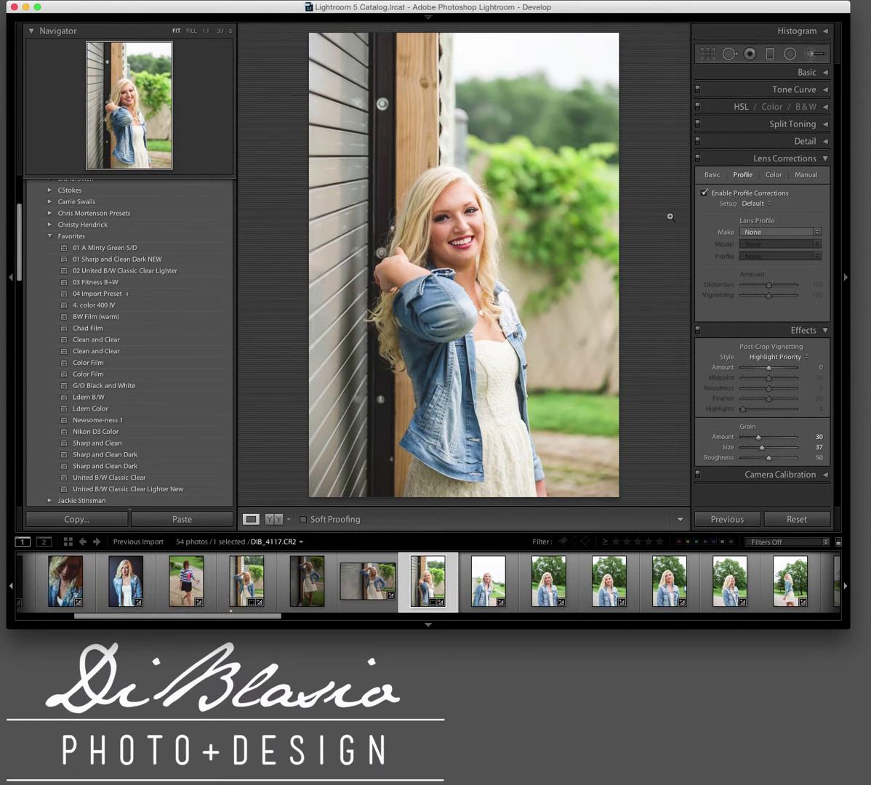
click(760, 233)
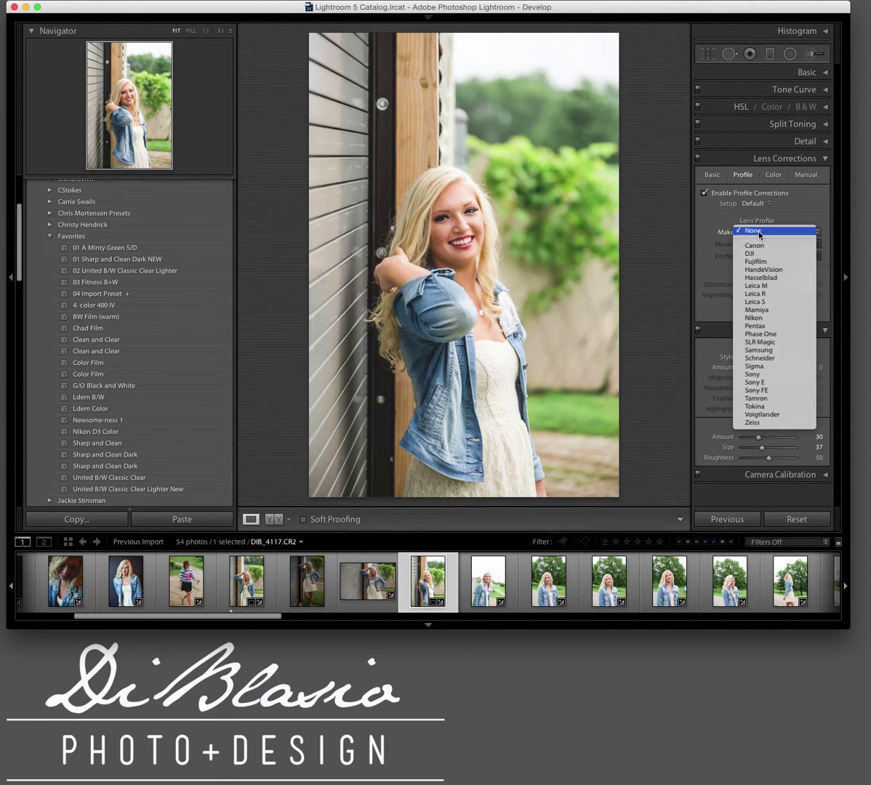
click(760, 232)
key(i)
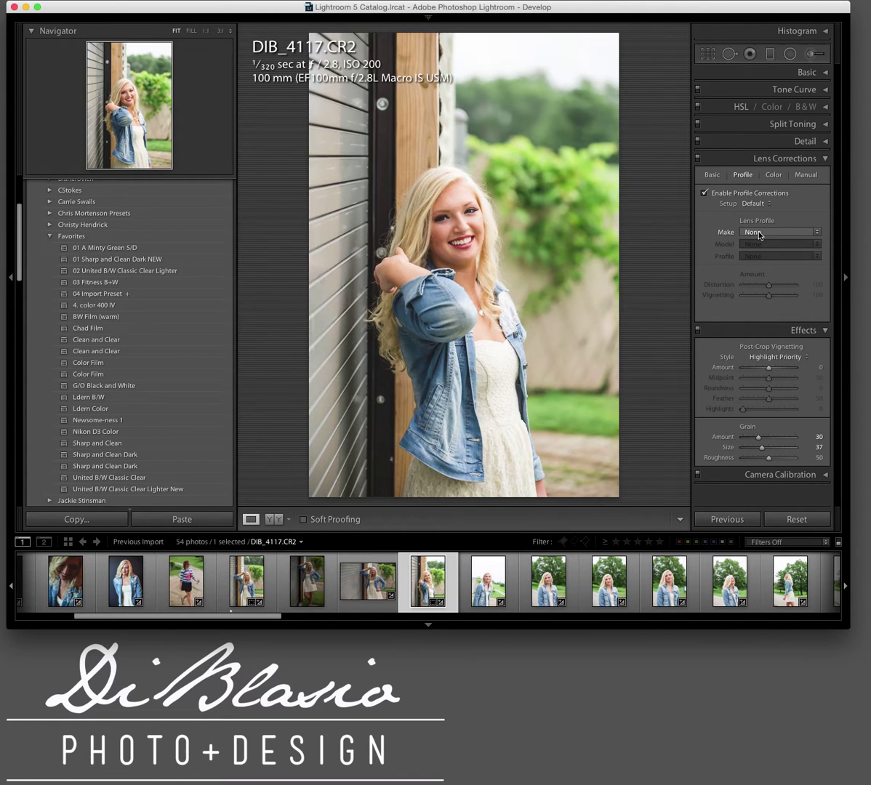
Re-enable profile corrections to load the Canon EF 100mm lens profile, and compare the photo with the corrections off and on
click(703, 193)
click(703, 192)
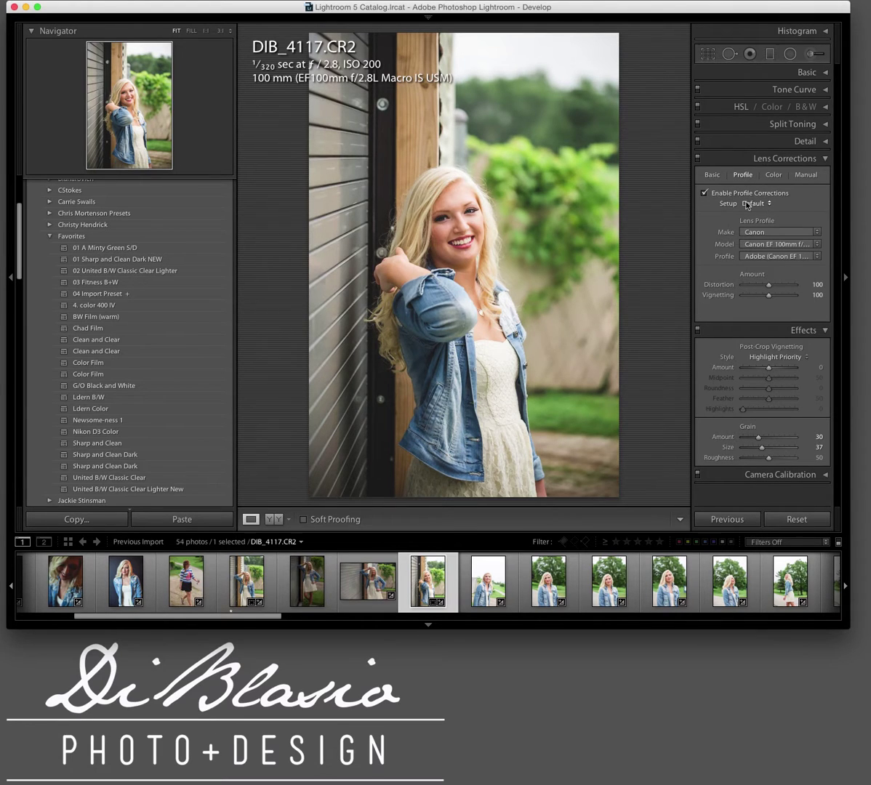
click(703, 192)
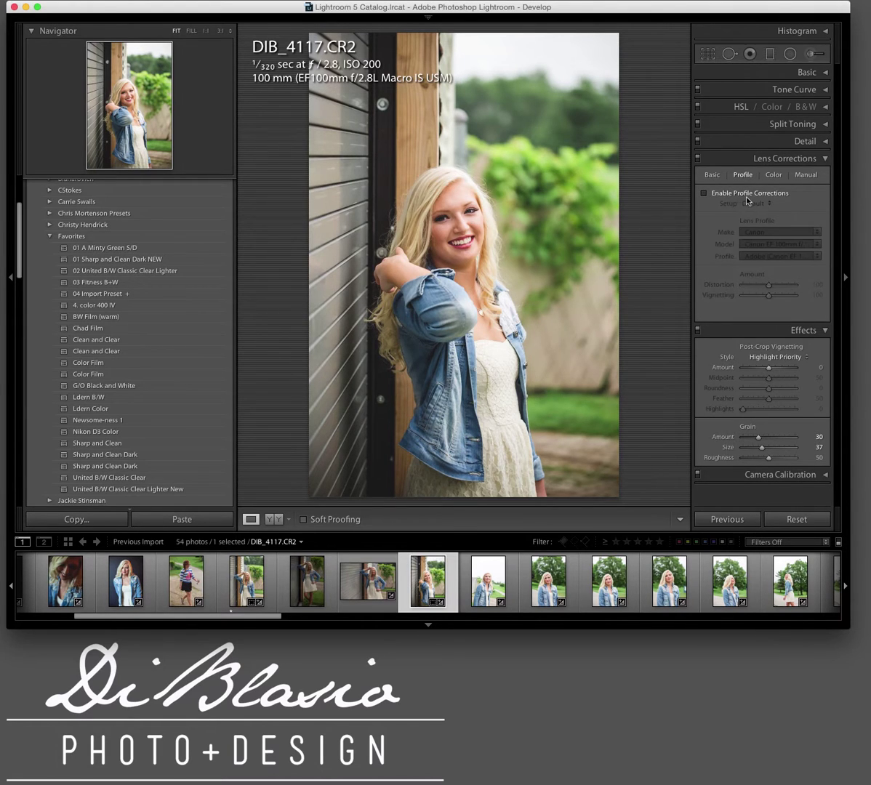
click(729, 194)
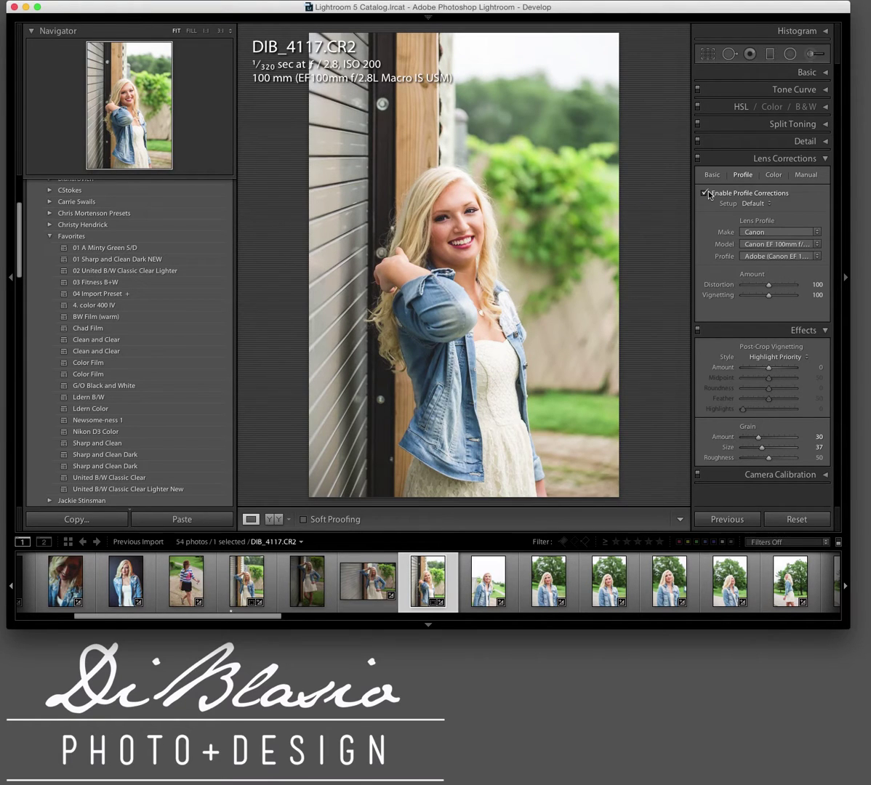
click(709, 195)
click(709, 195)
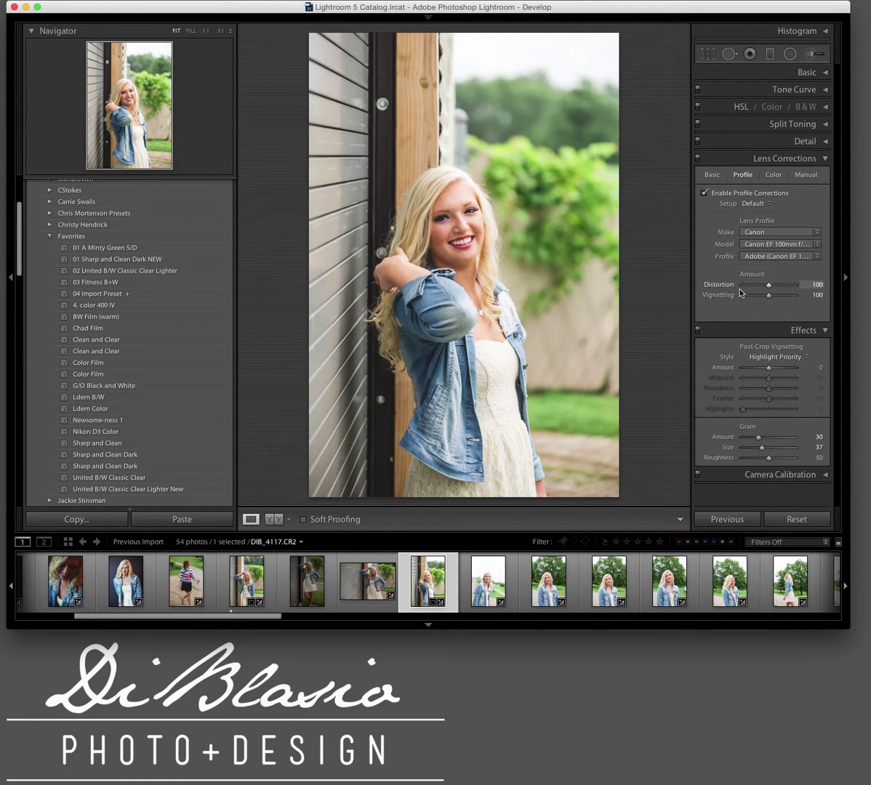
Set the lens profile's vignetting amount to 70, then reset the photo to view the original and undo the reset
drag(769, 295, 760, 299)
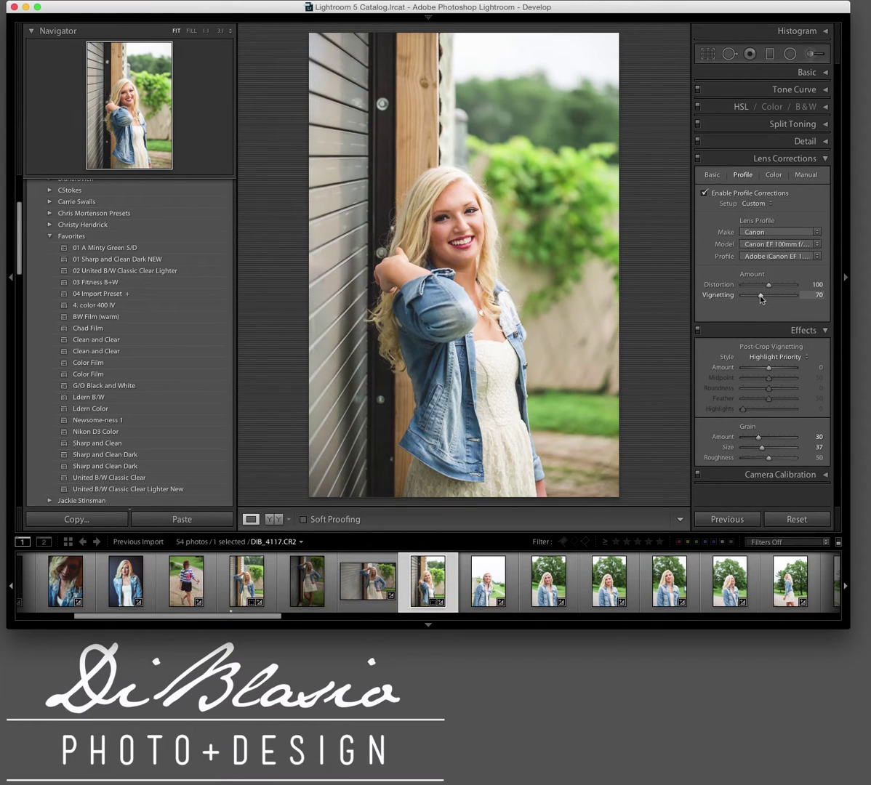
click(796, 519)
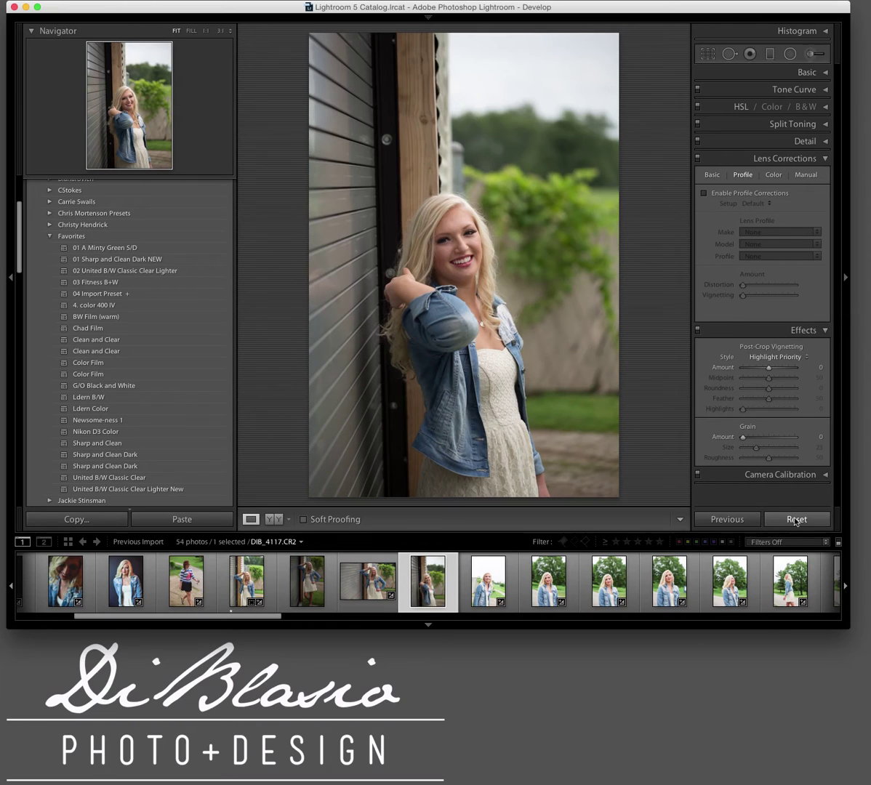
key(super+z)
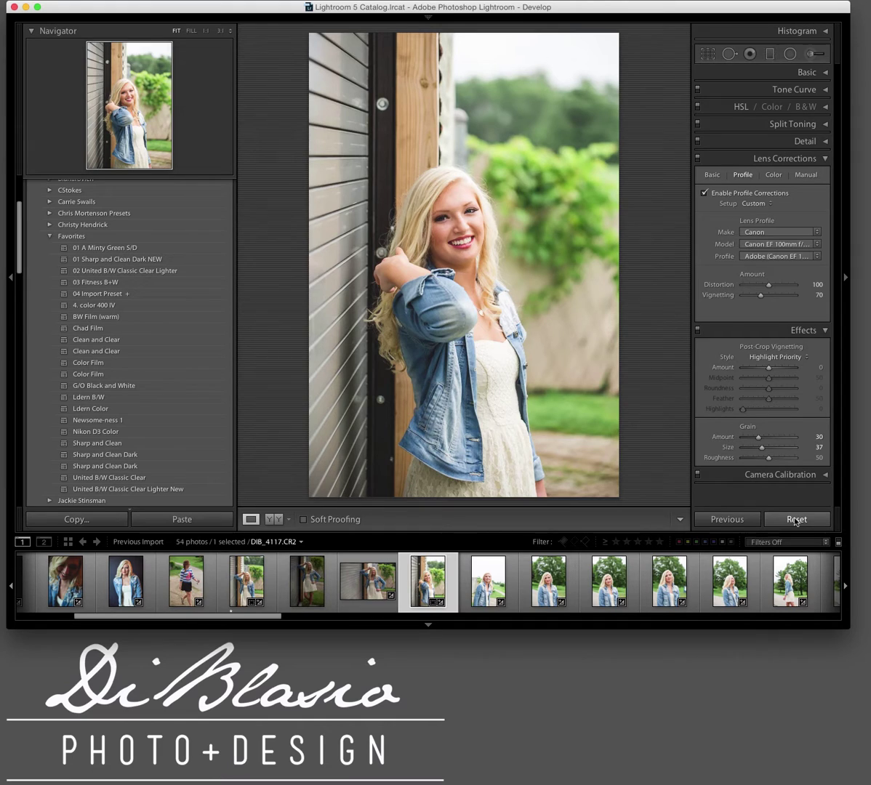
Restore the lens profile setup to Default with the Canon make kept, and set its vignetting amount to 63
click(764, 232)
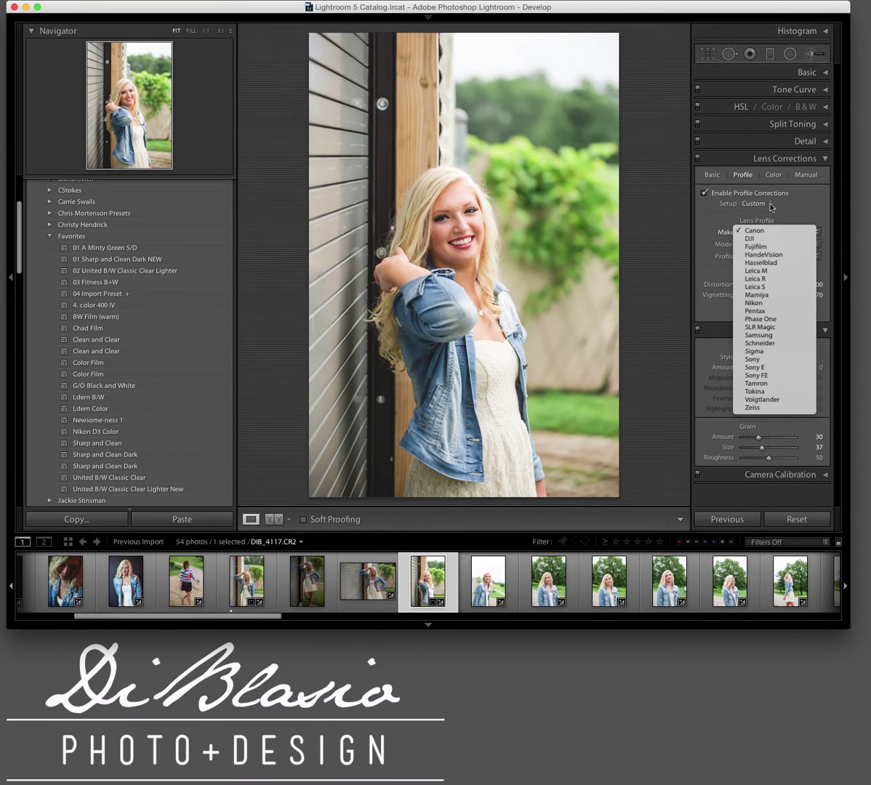
click(753, 230)
click(756, 204)
click(772, 187)
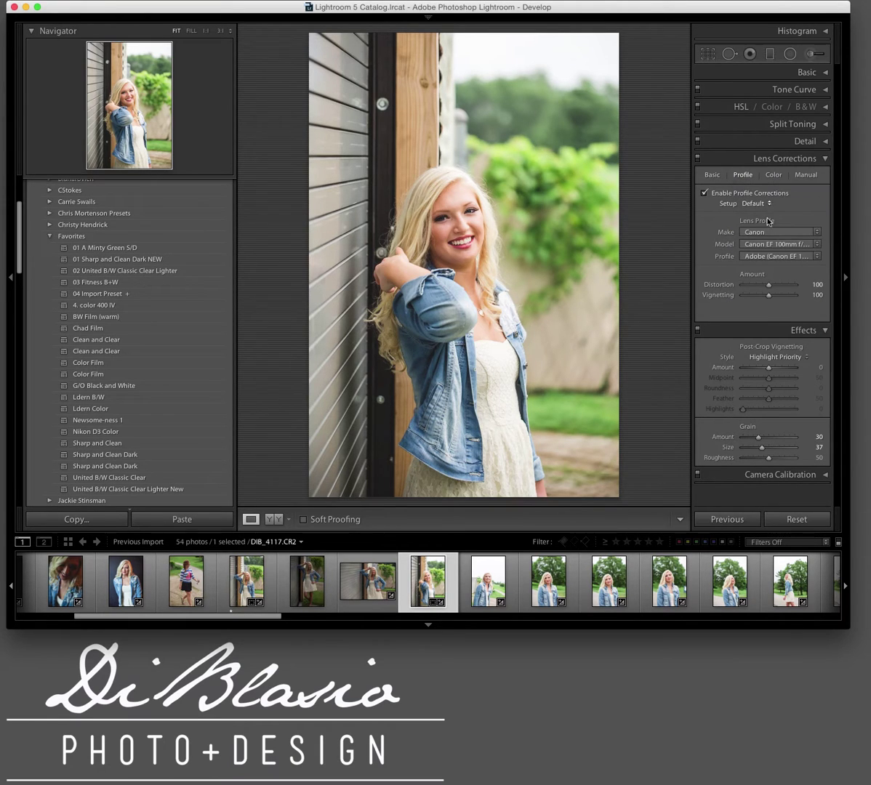
drag(761, 299, 760, 298)
click(781, 231)
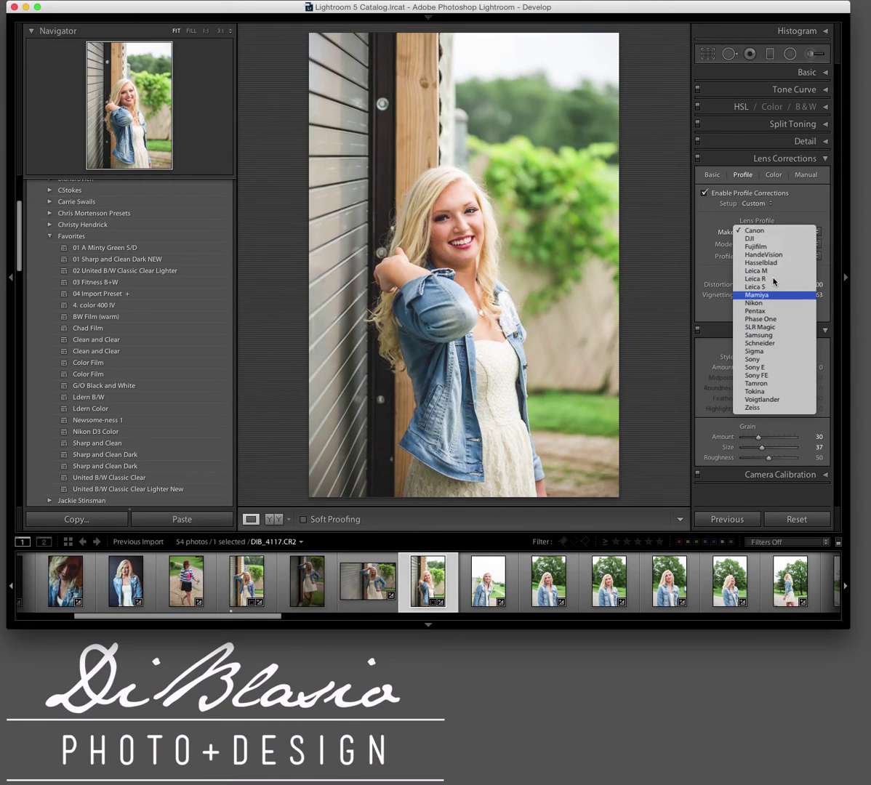
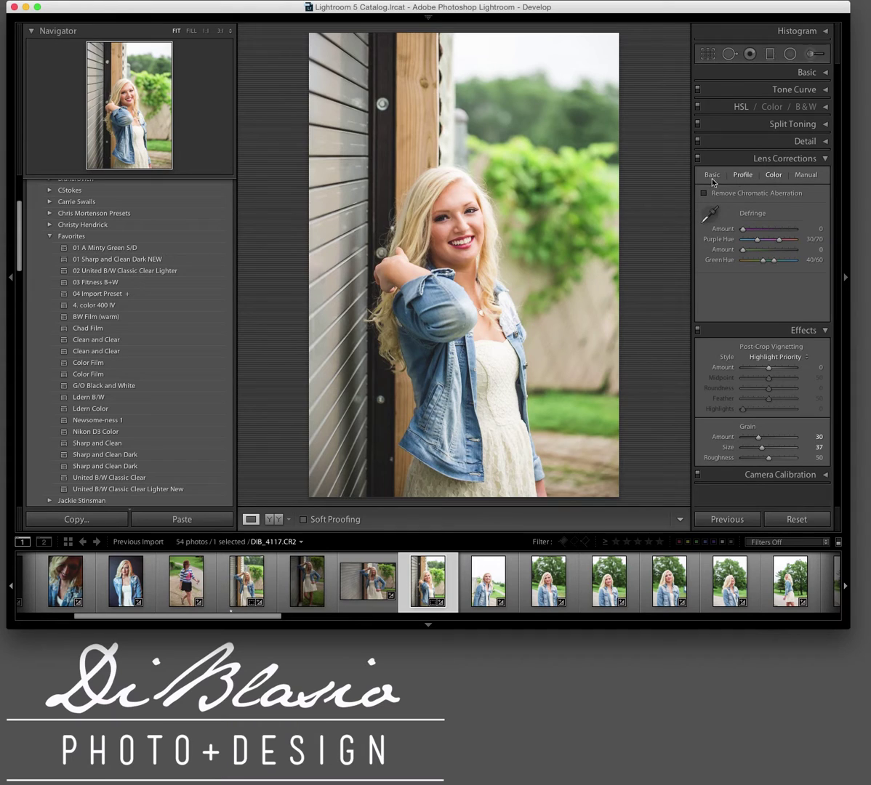
Select the portrait DIB_4209.CR2 and set its white balance temperature to 4650
scroll(525, 605, down, 15)
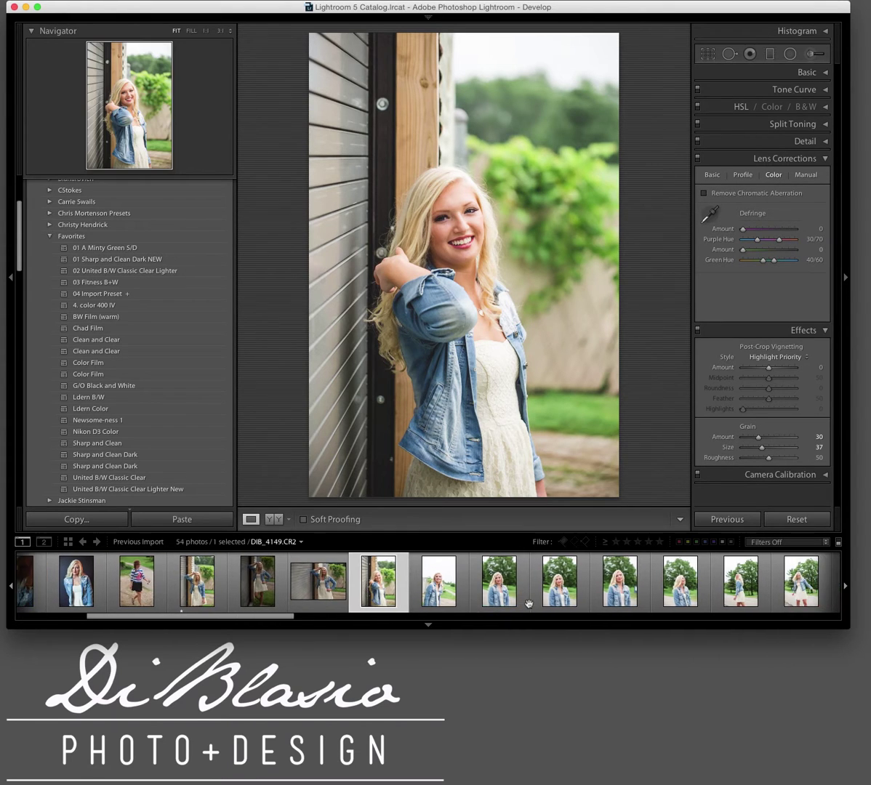
scroll(535, 608, down, 12)
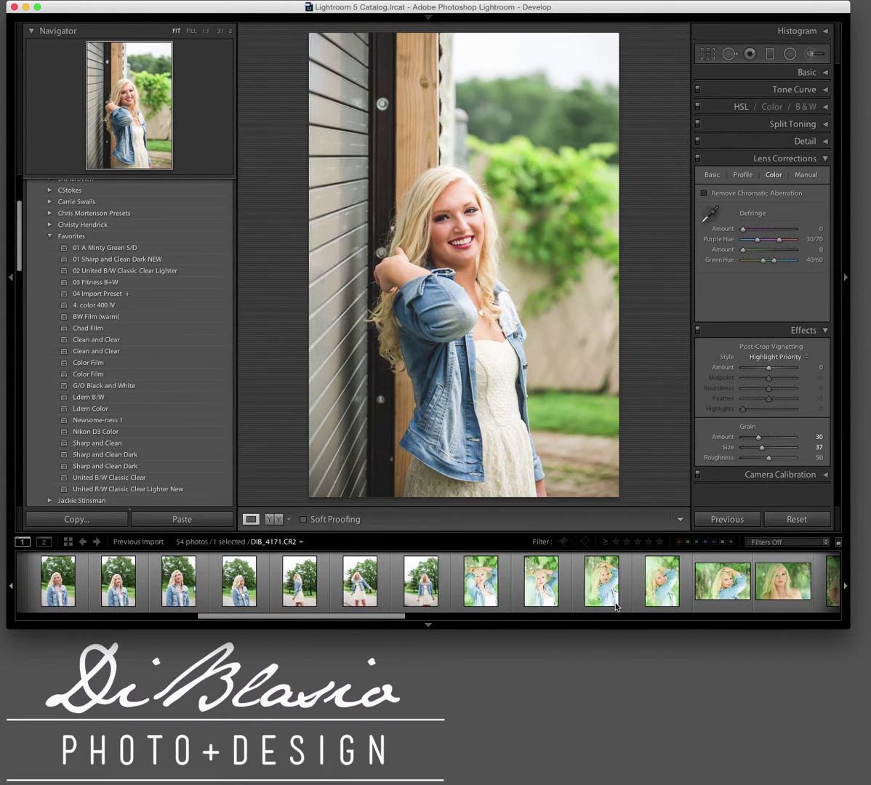
click(652, 602)
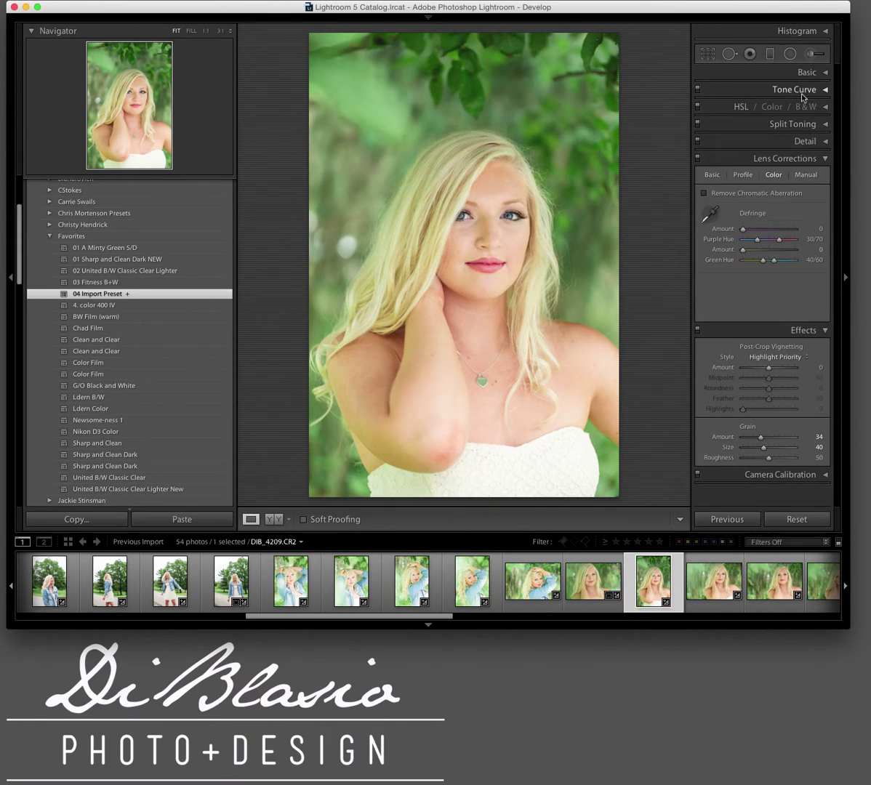
click(756, 72)
drag(761, 124, 757, 125)
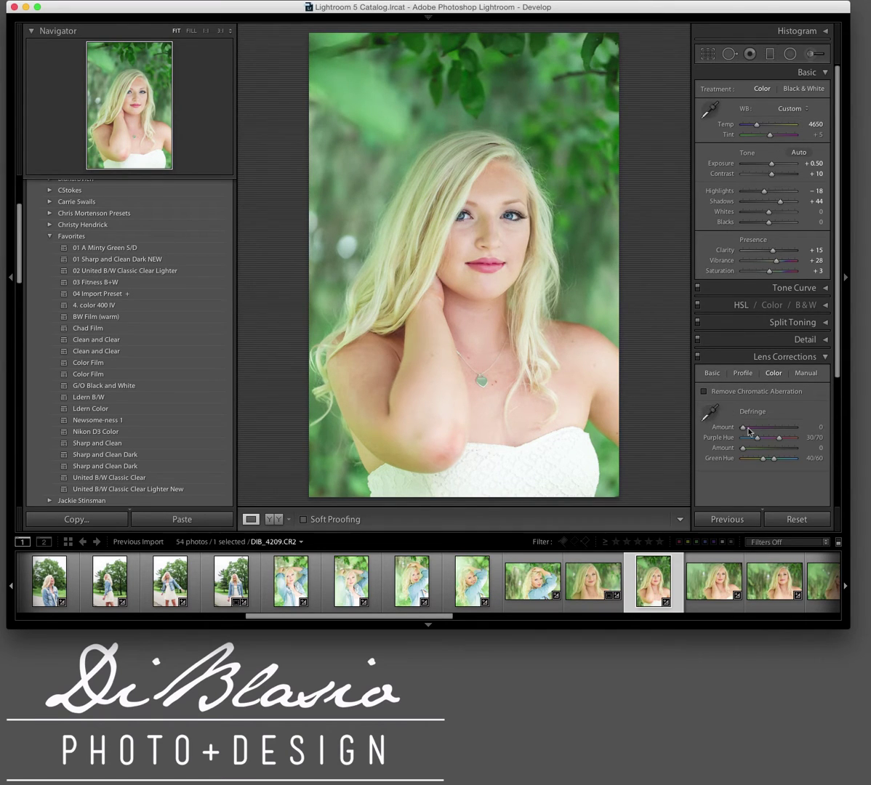
Sample the skin tone on the raised elbow as the fringe color with the Defringe color selector
click(709, 412)
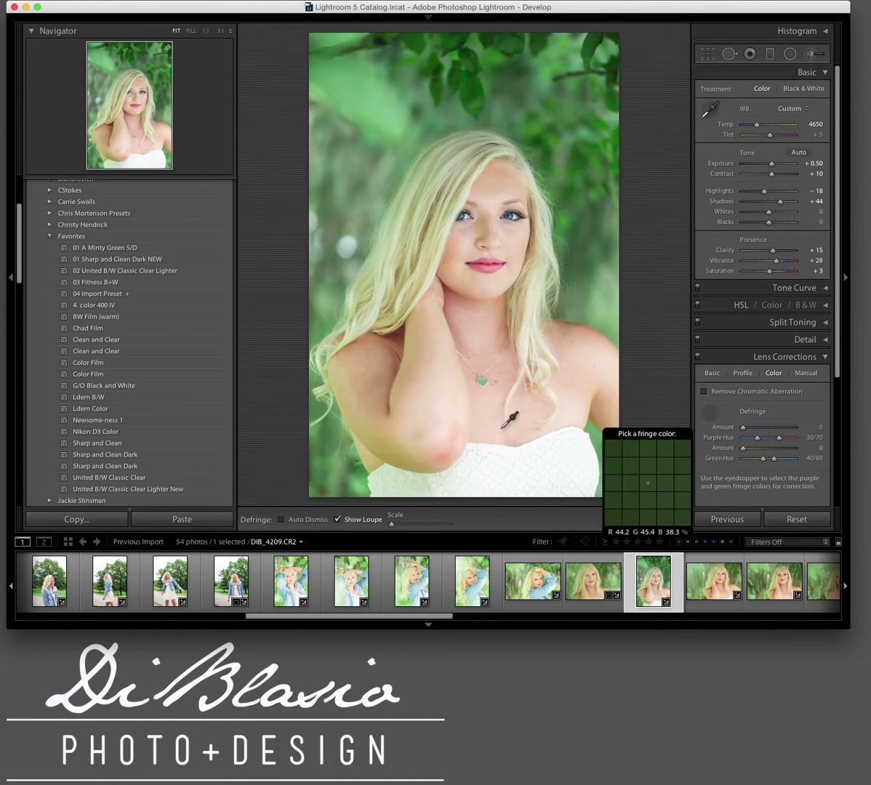
click(444, 456)
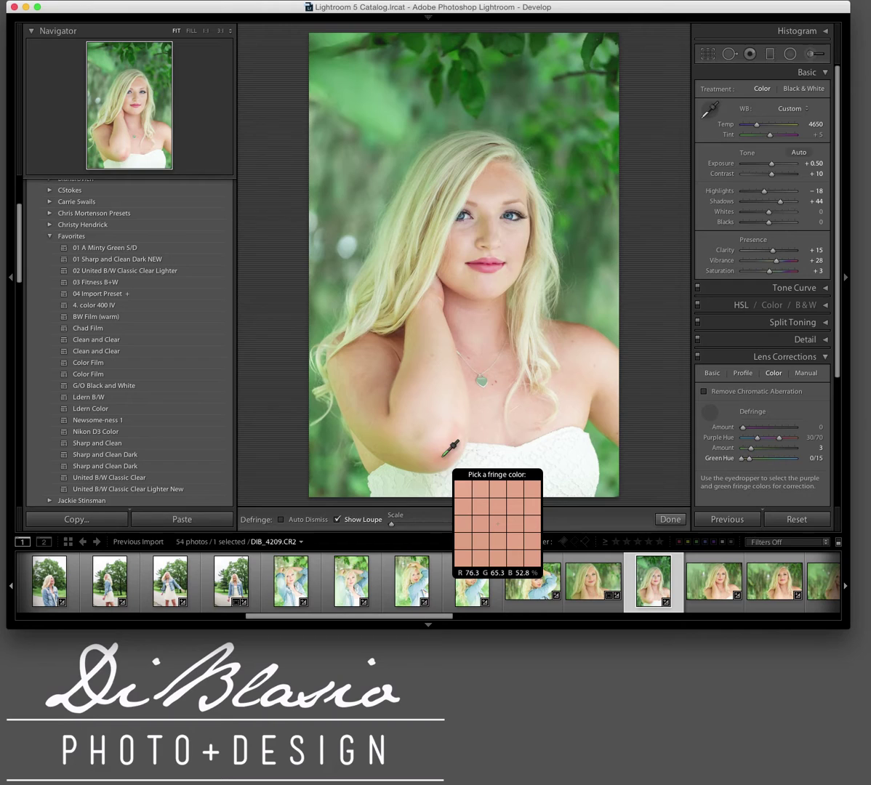
Sample the elbow and arm skin as Defringe fringe colors with a purple amount of 9, then reset the photo and undo the reset
click(448, 456)
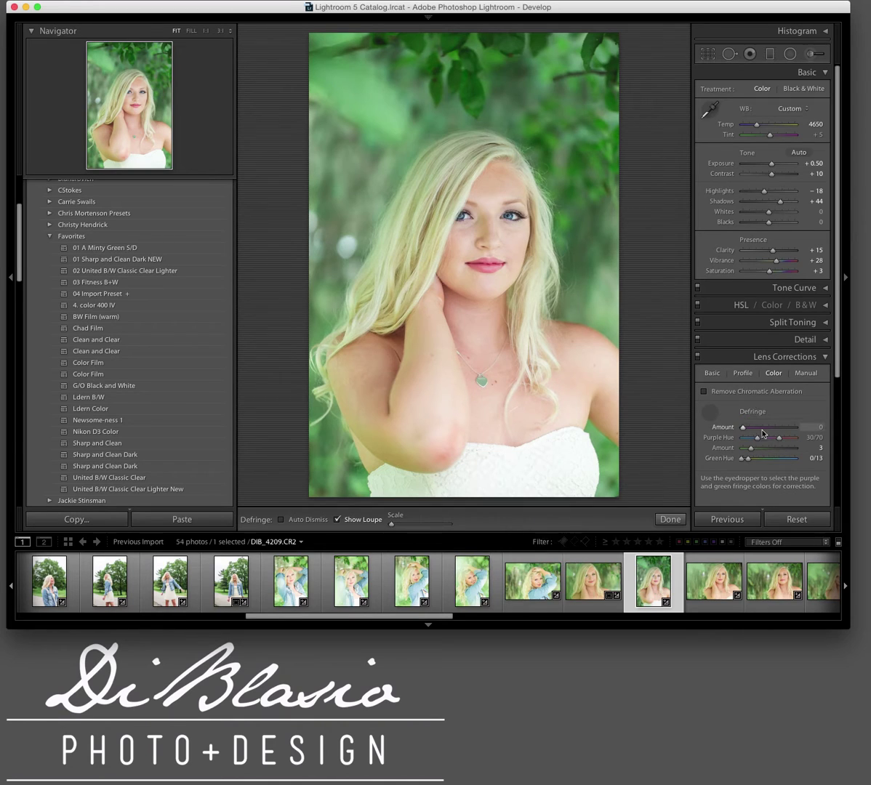
drag(764, 432, 723, 407)
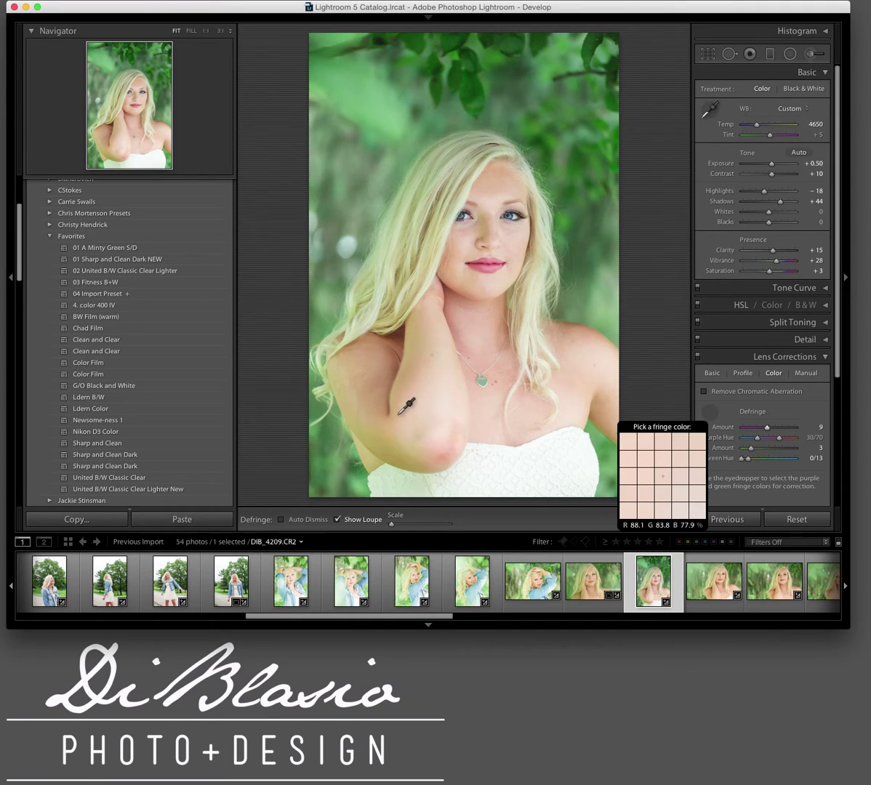
click(385, 442)
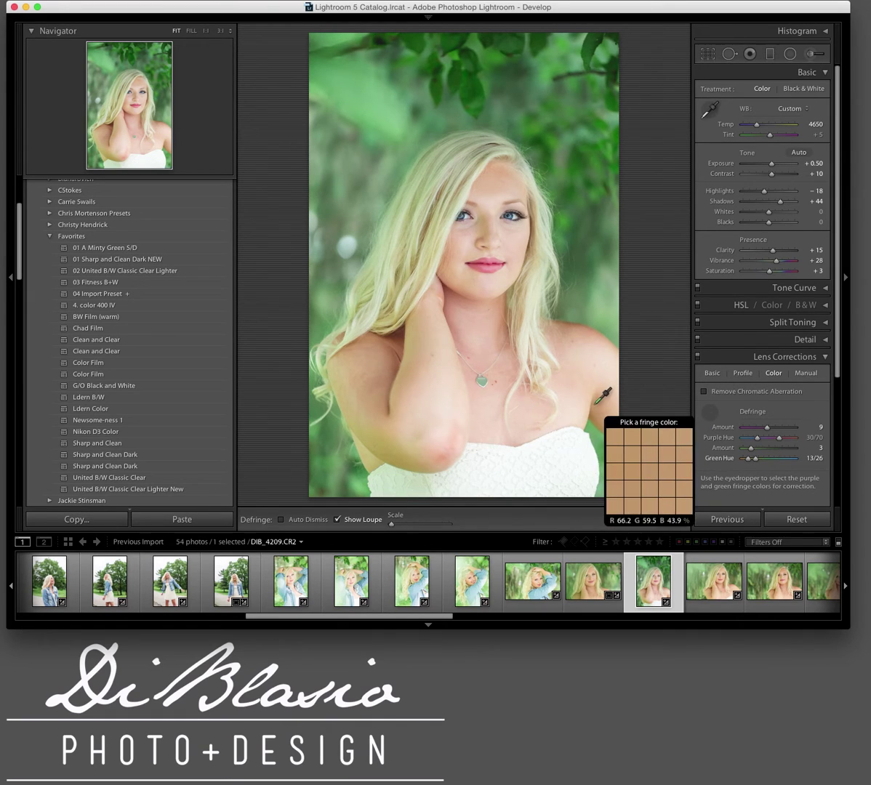
click(709, 412)
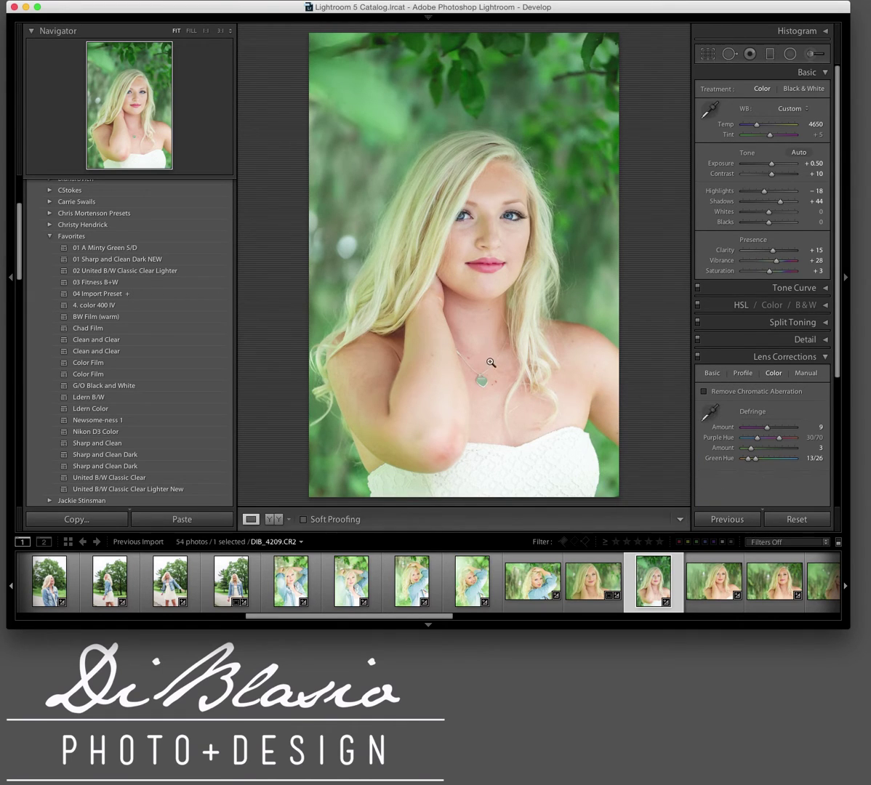
click(794, 521)
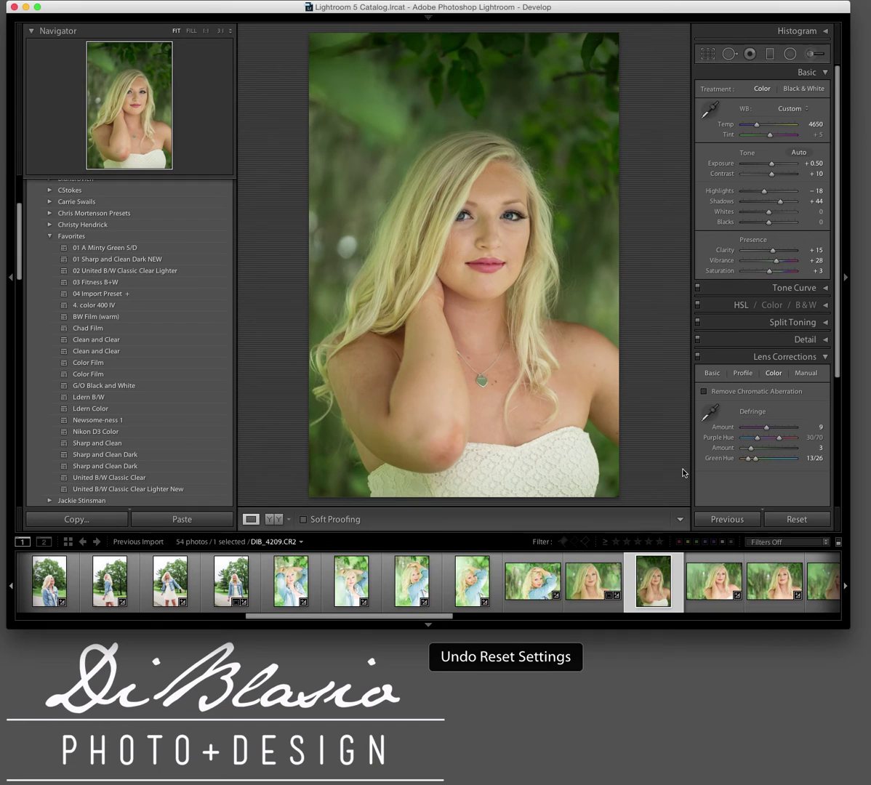
key(super+z)
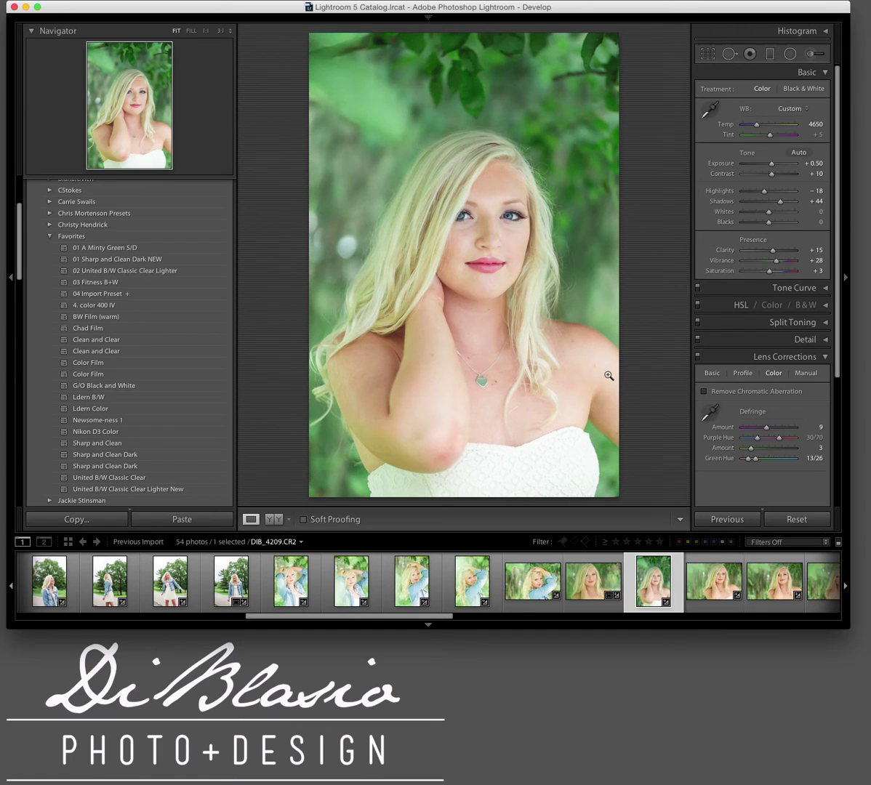
Set the distortion in the manual lens corrections to +25
click(796, 375)
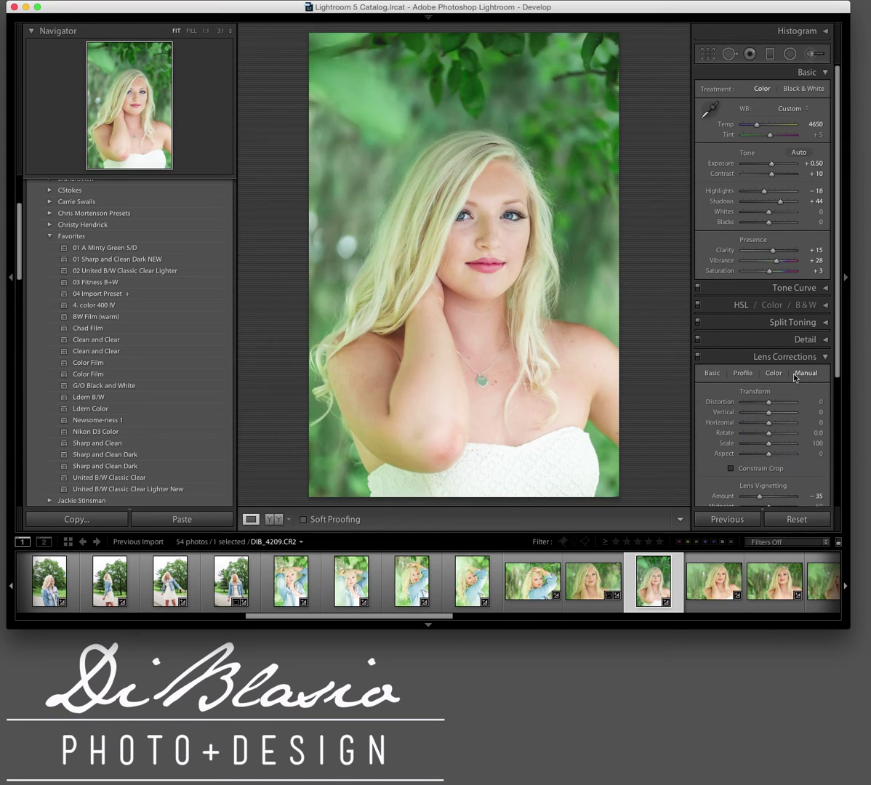
scroll(794, 376, down, 2)
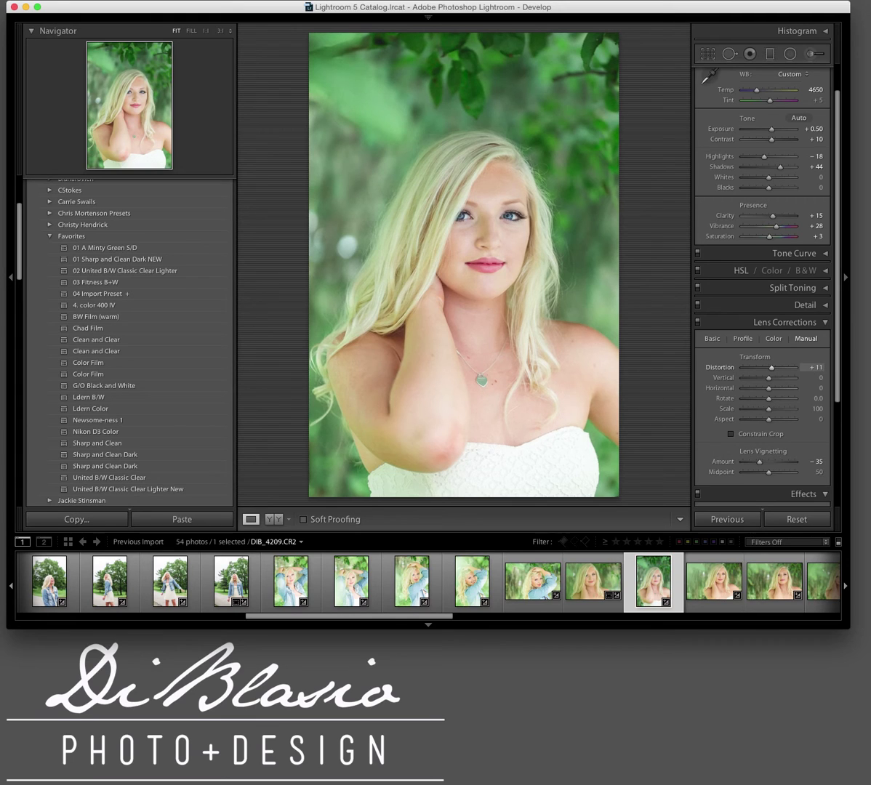
drag(813, 367, 821, 367)
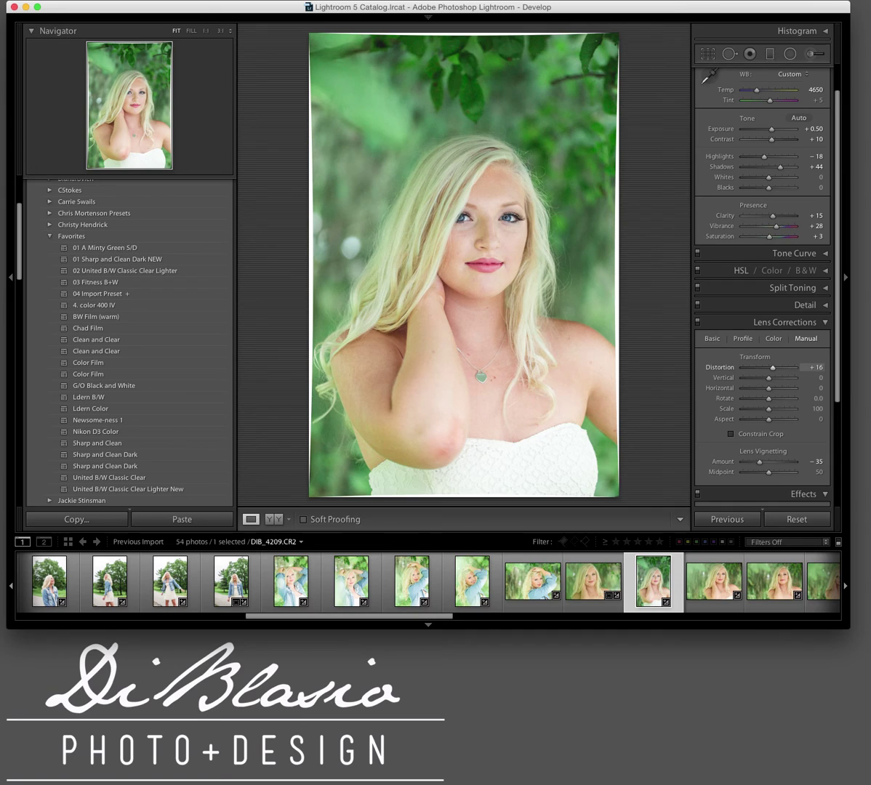
drag(822, 367, 829, 368)
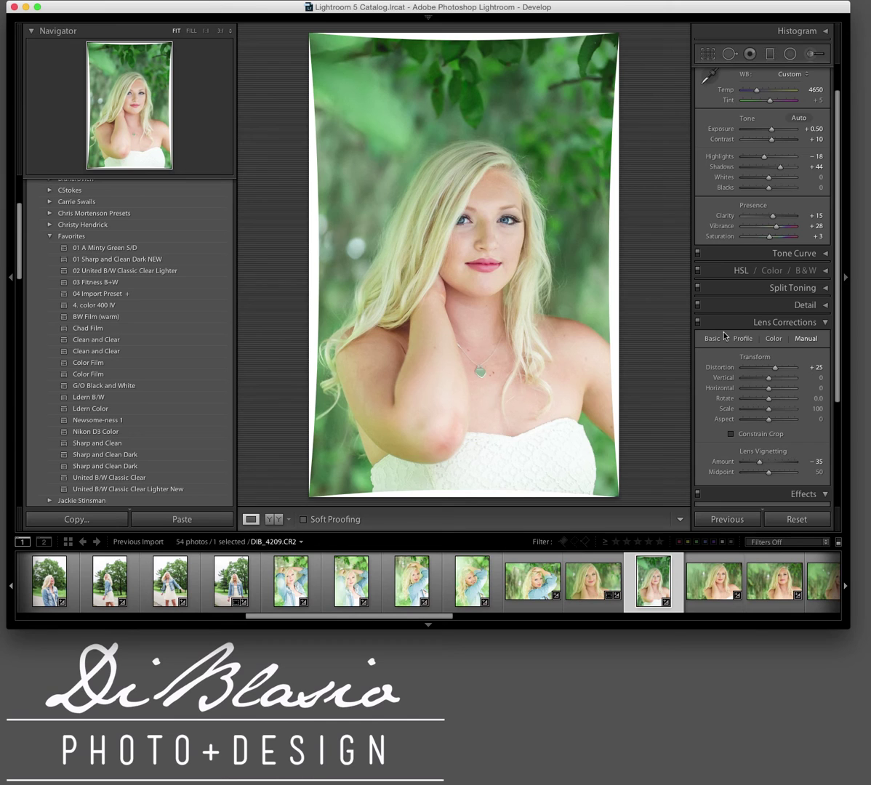
Crop the portrait inward at its original aspect to exclude the curved white borders, then reset the photo and undo the reset
key(r)
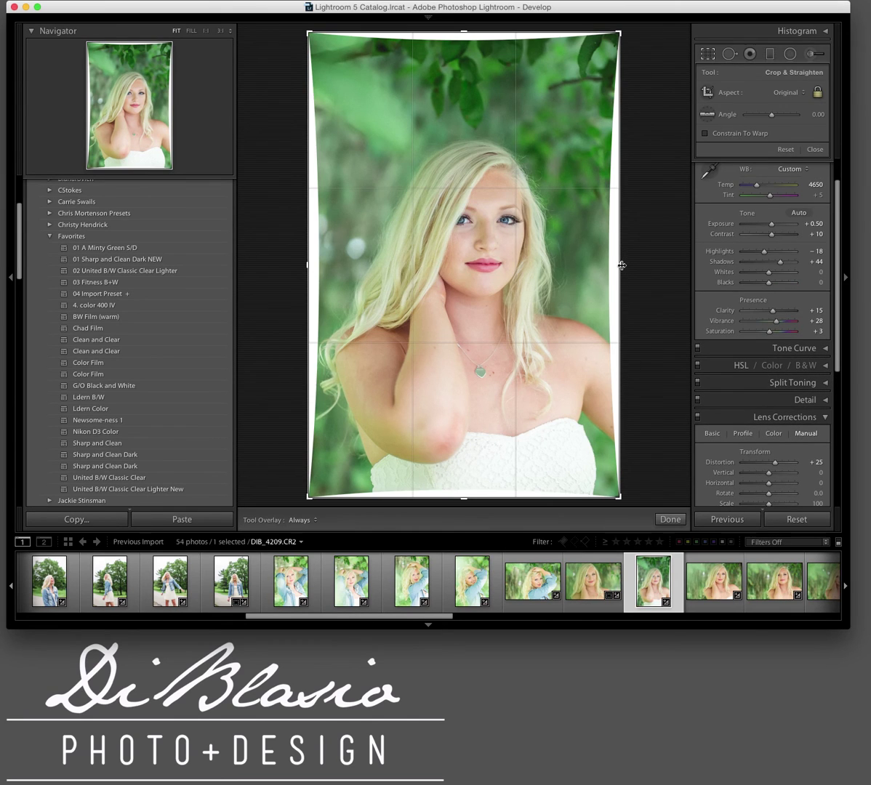
drag(620, 264, 610, 265)
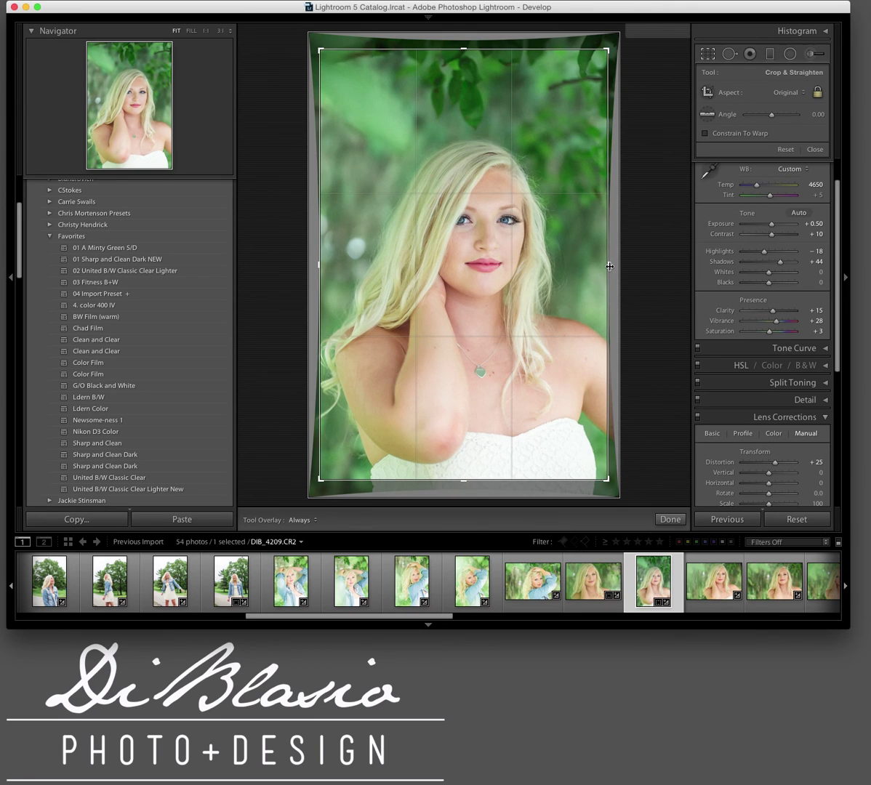
key(Return)
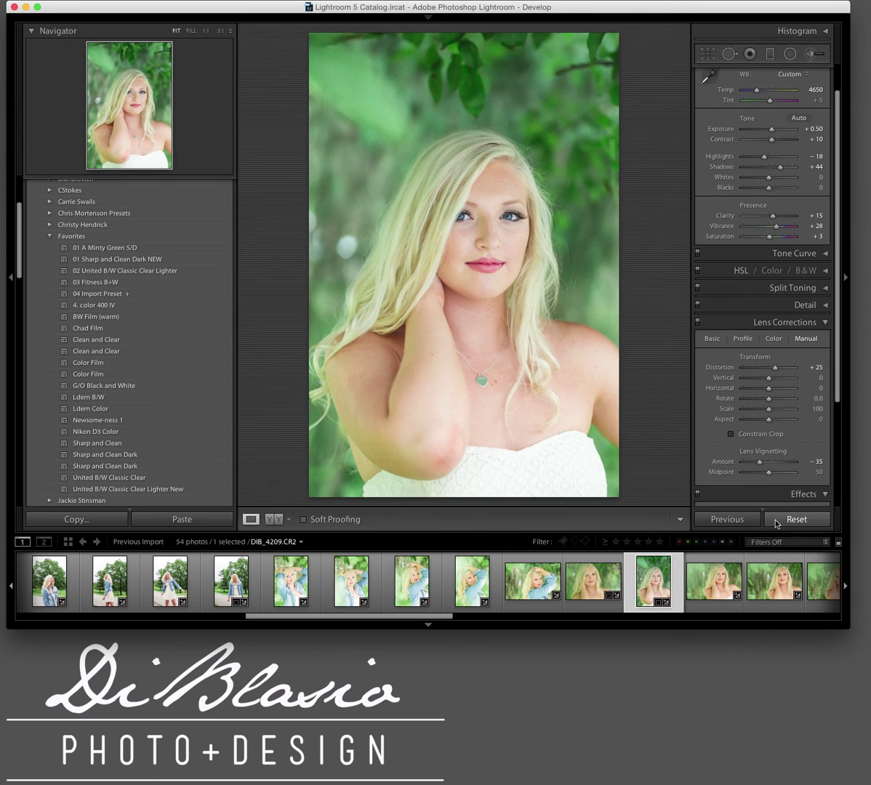
click(776, 521)
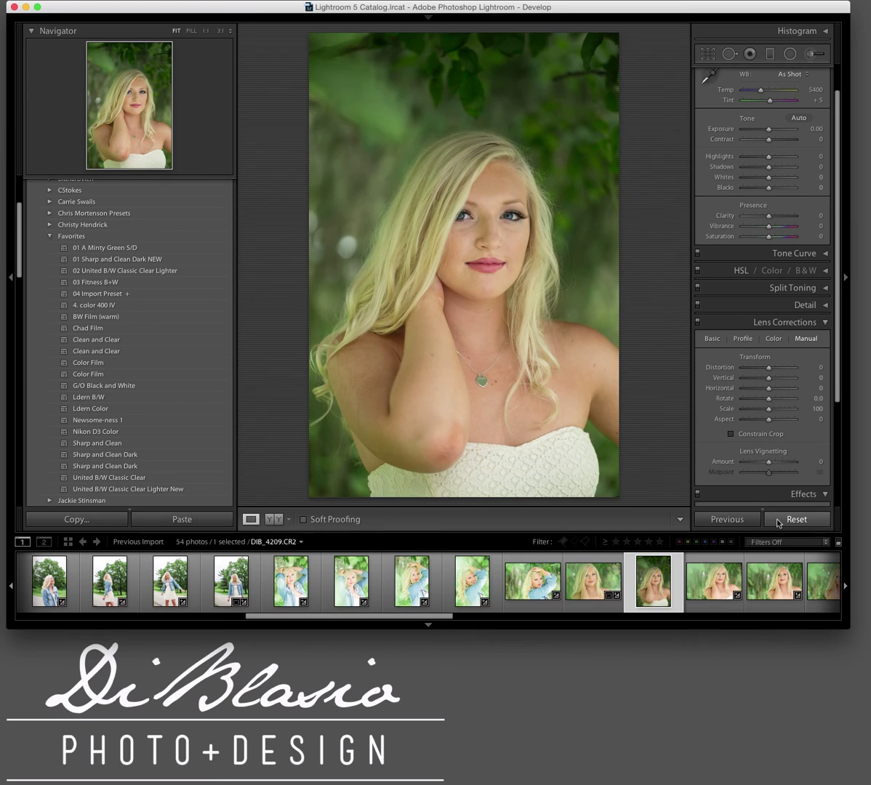
key(super+z)
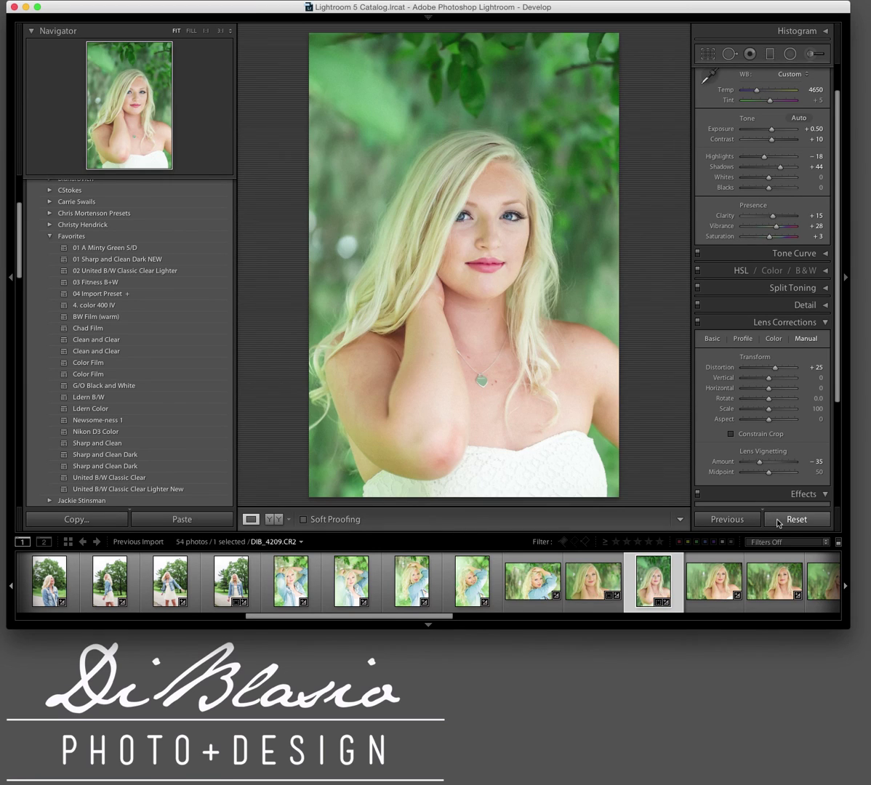
Try manual distortion values of +31 and -52, returning the distortion to 0
drag(775, 369, 777, 373)
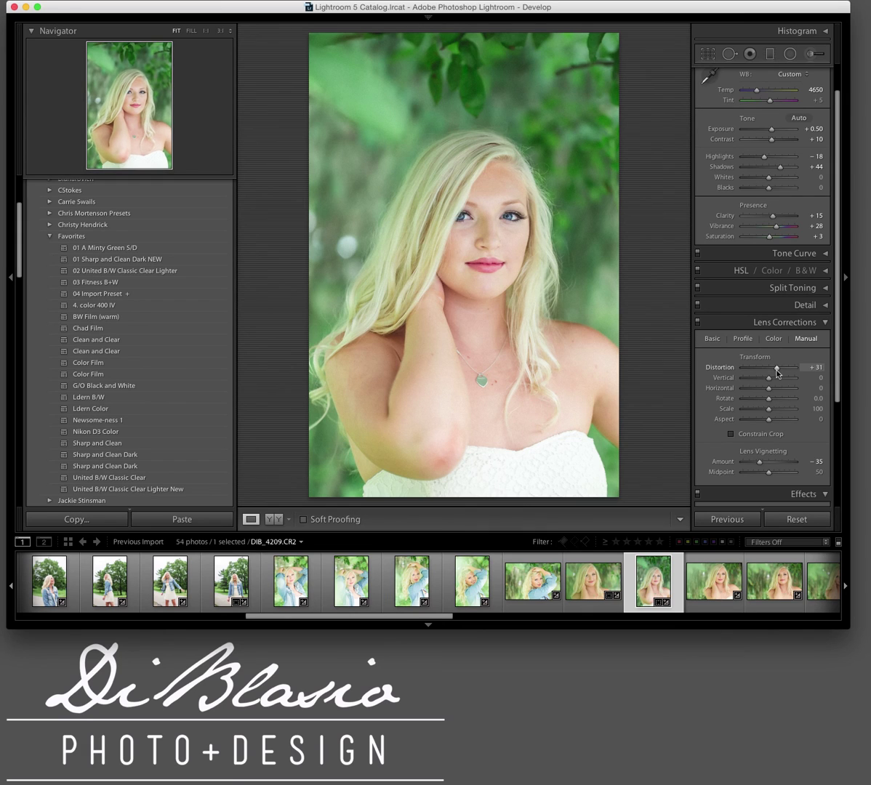
key(super+z)
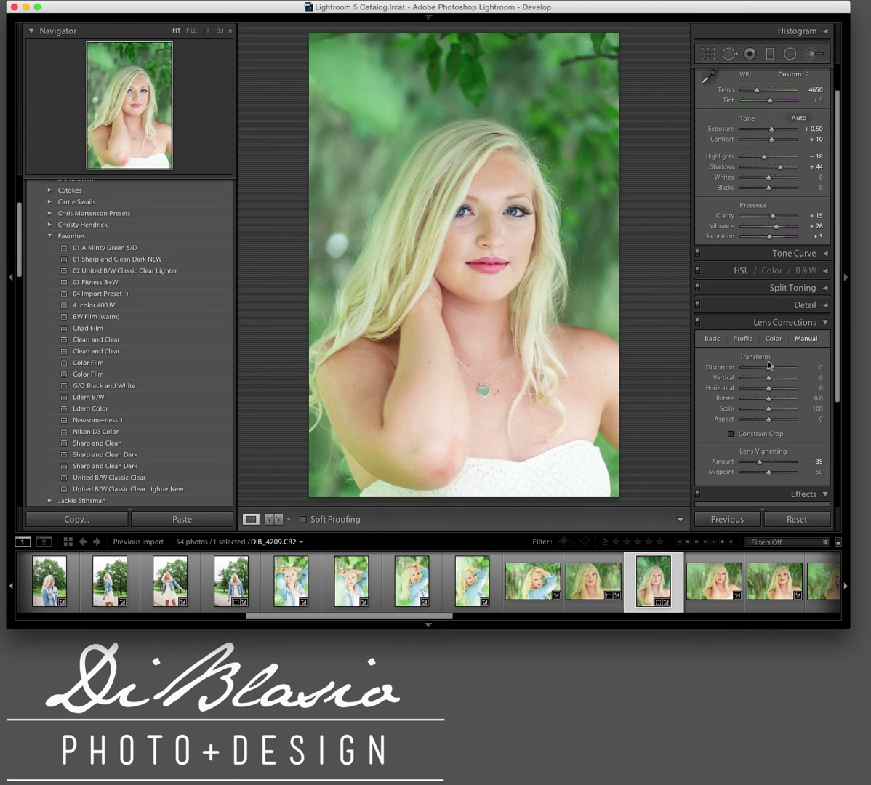
drag(769, 367, 756, 371)
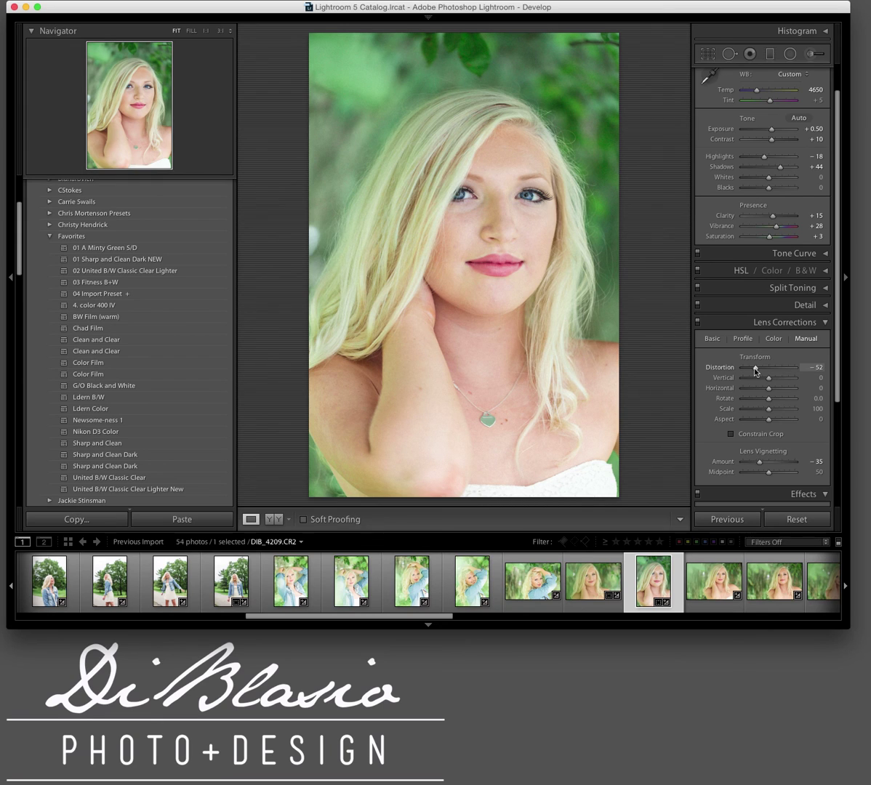
double_click(756, 370)
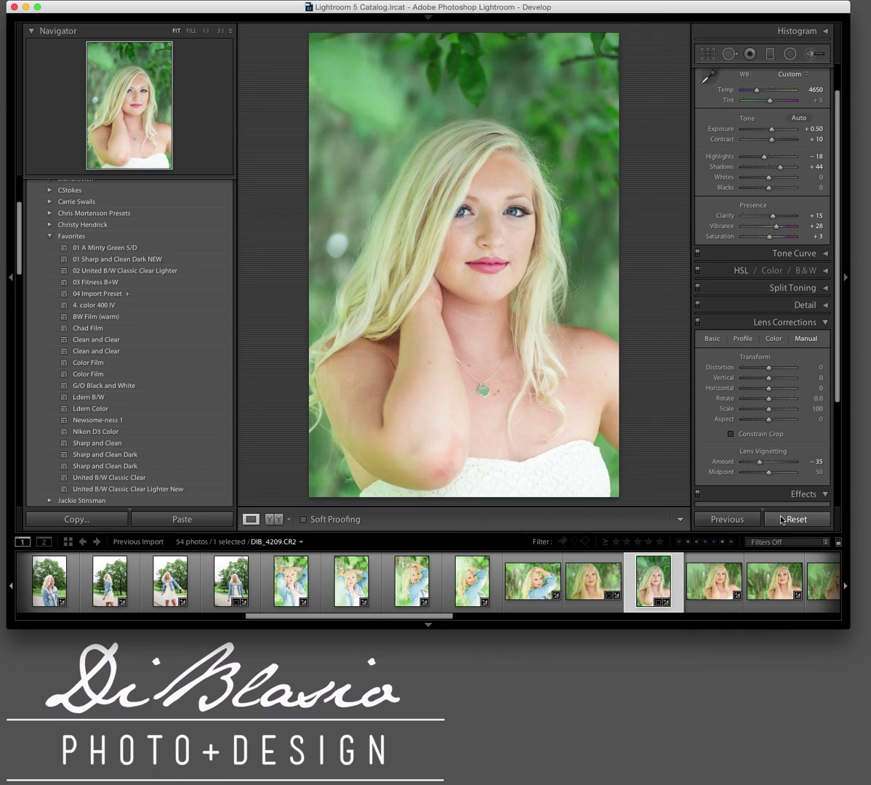
Reset the portrait's crop to the full frame and show the basic lens correction settings
click(707, 55)
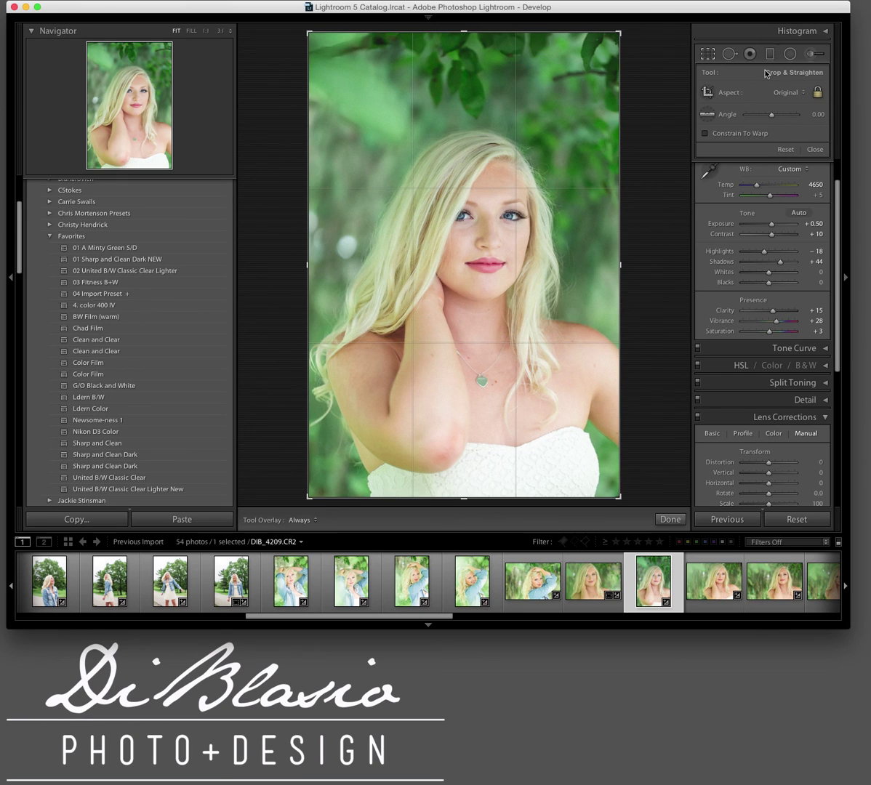
key(r)
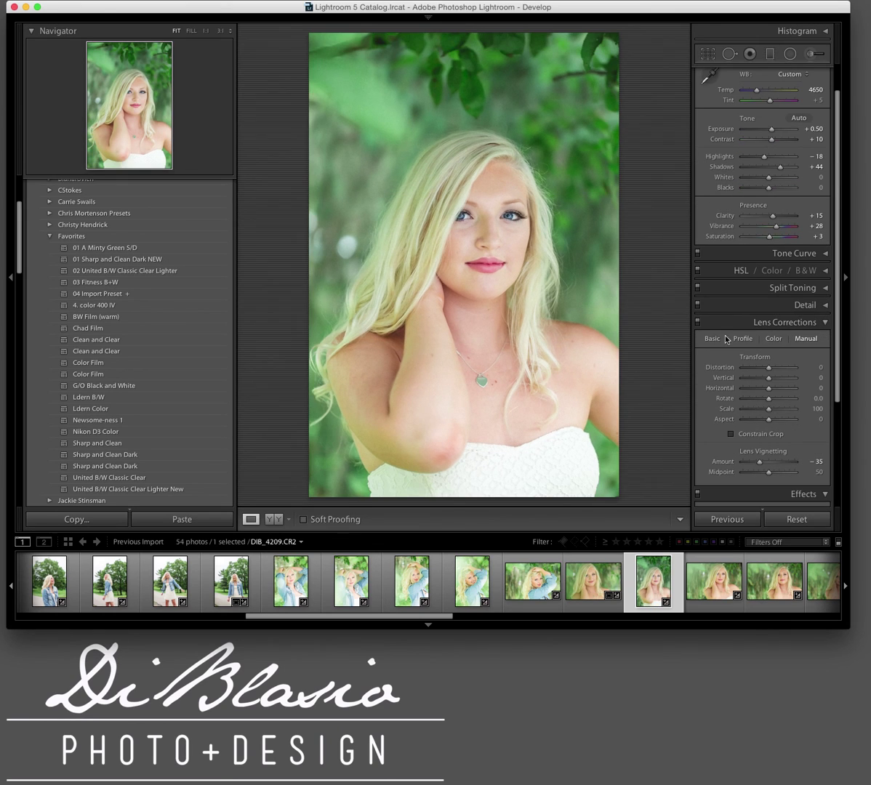
click(711, 340)
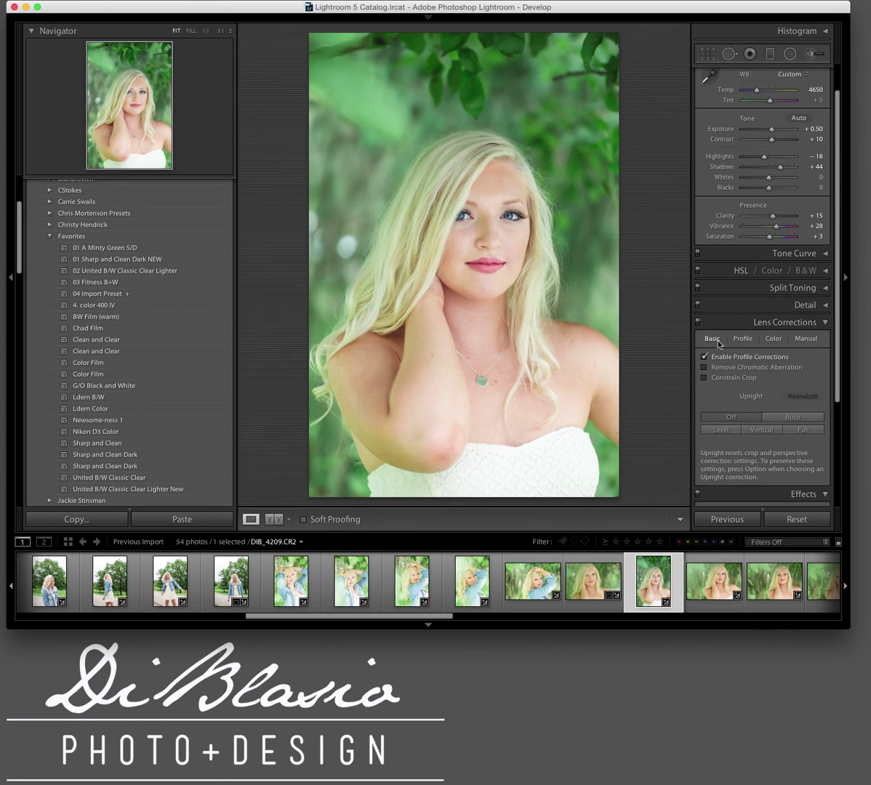